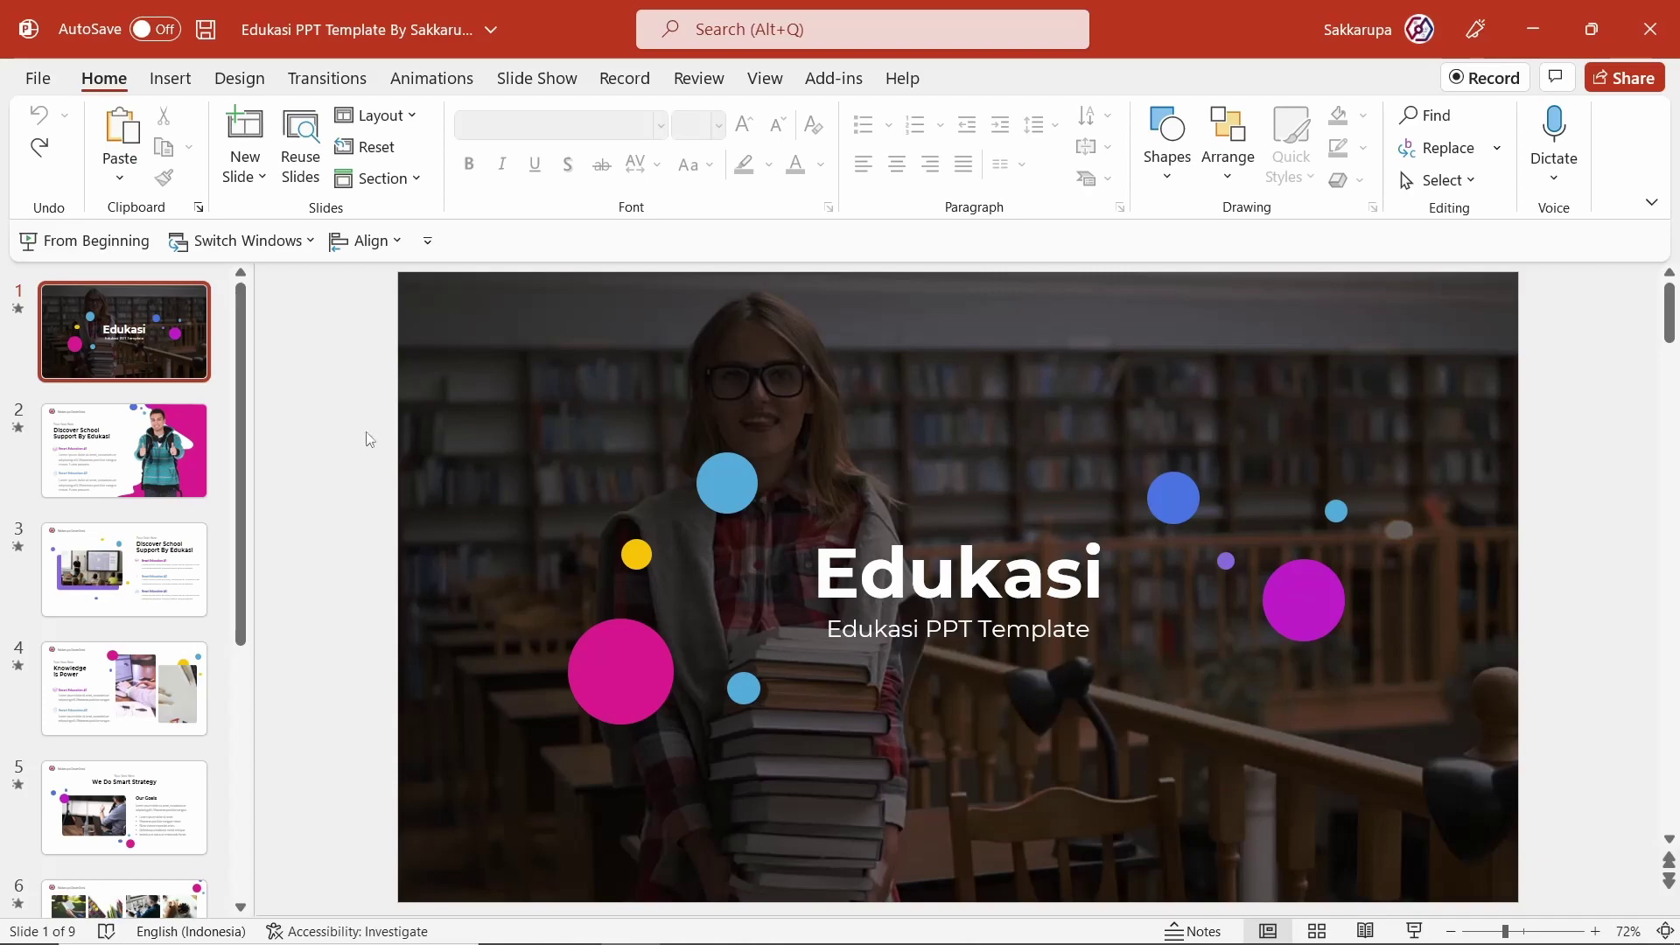
# - Play the Edukasi slide show from the first slide and advance through it to the THANK YOU slide
pyautogui.click(120, 240)
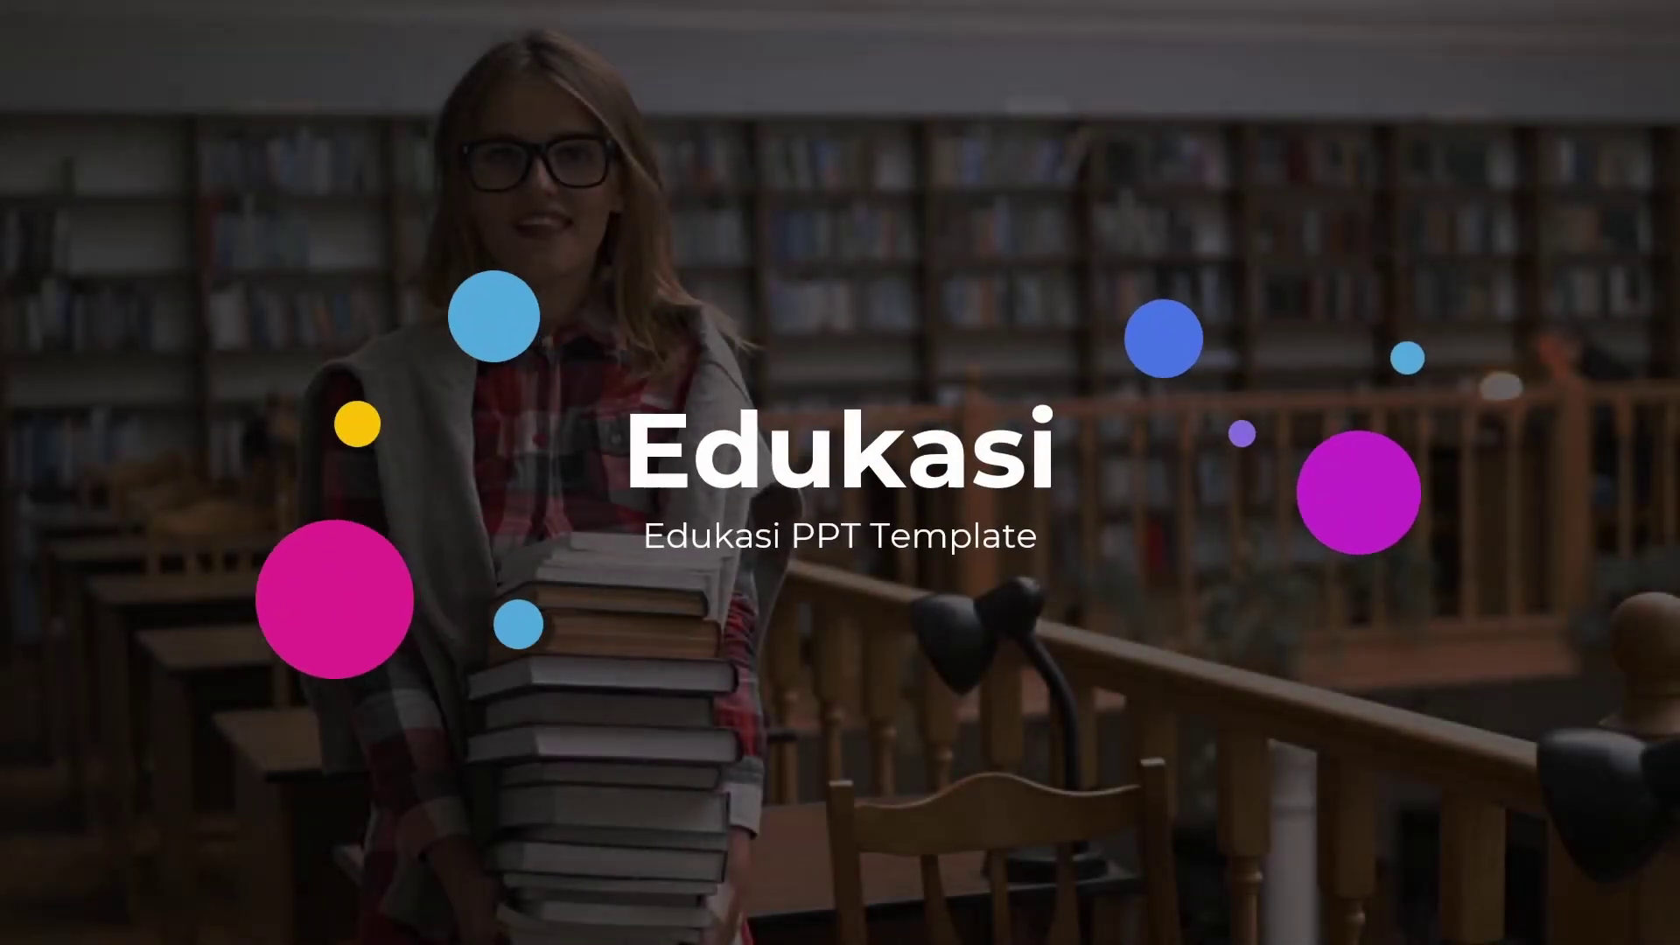
pyautogui.press('Right')
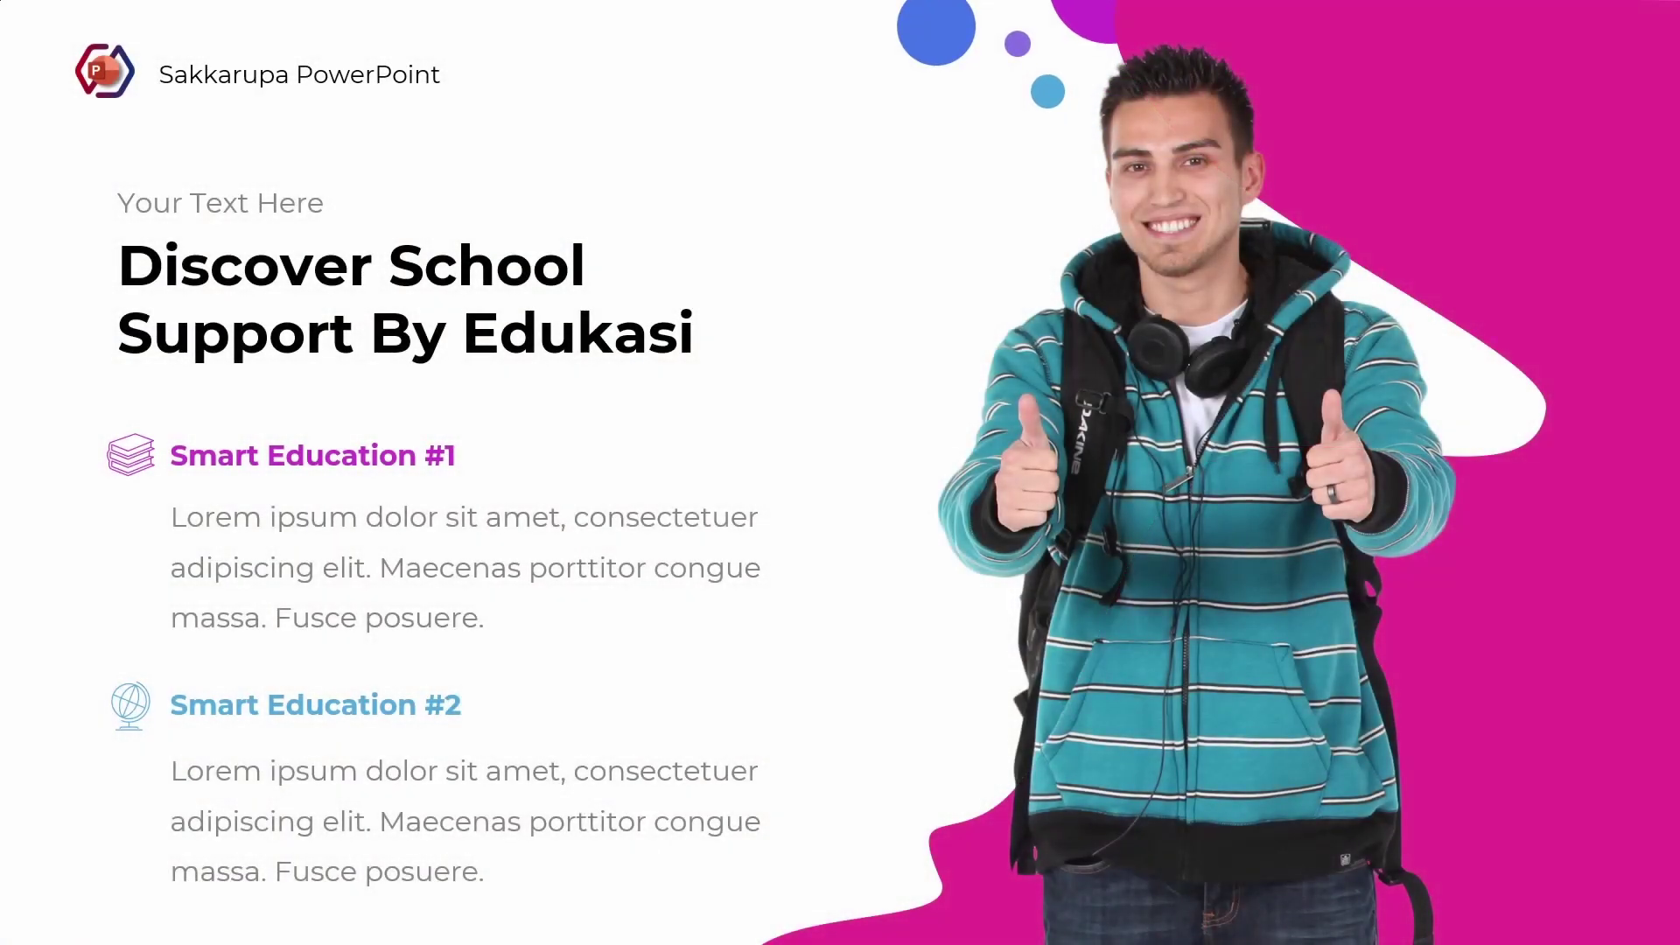
pyautogui.press('Right')
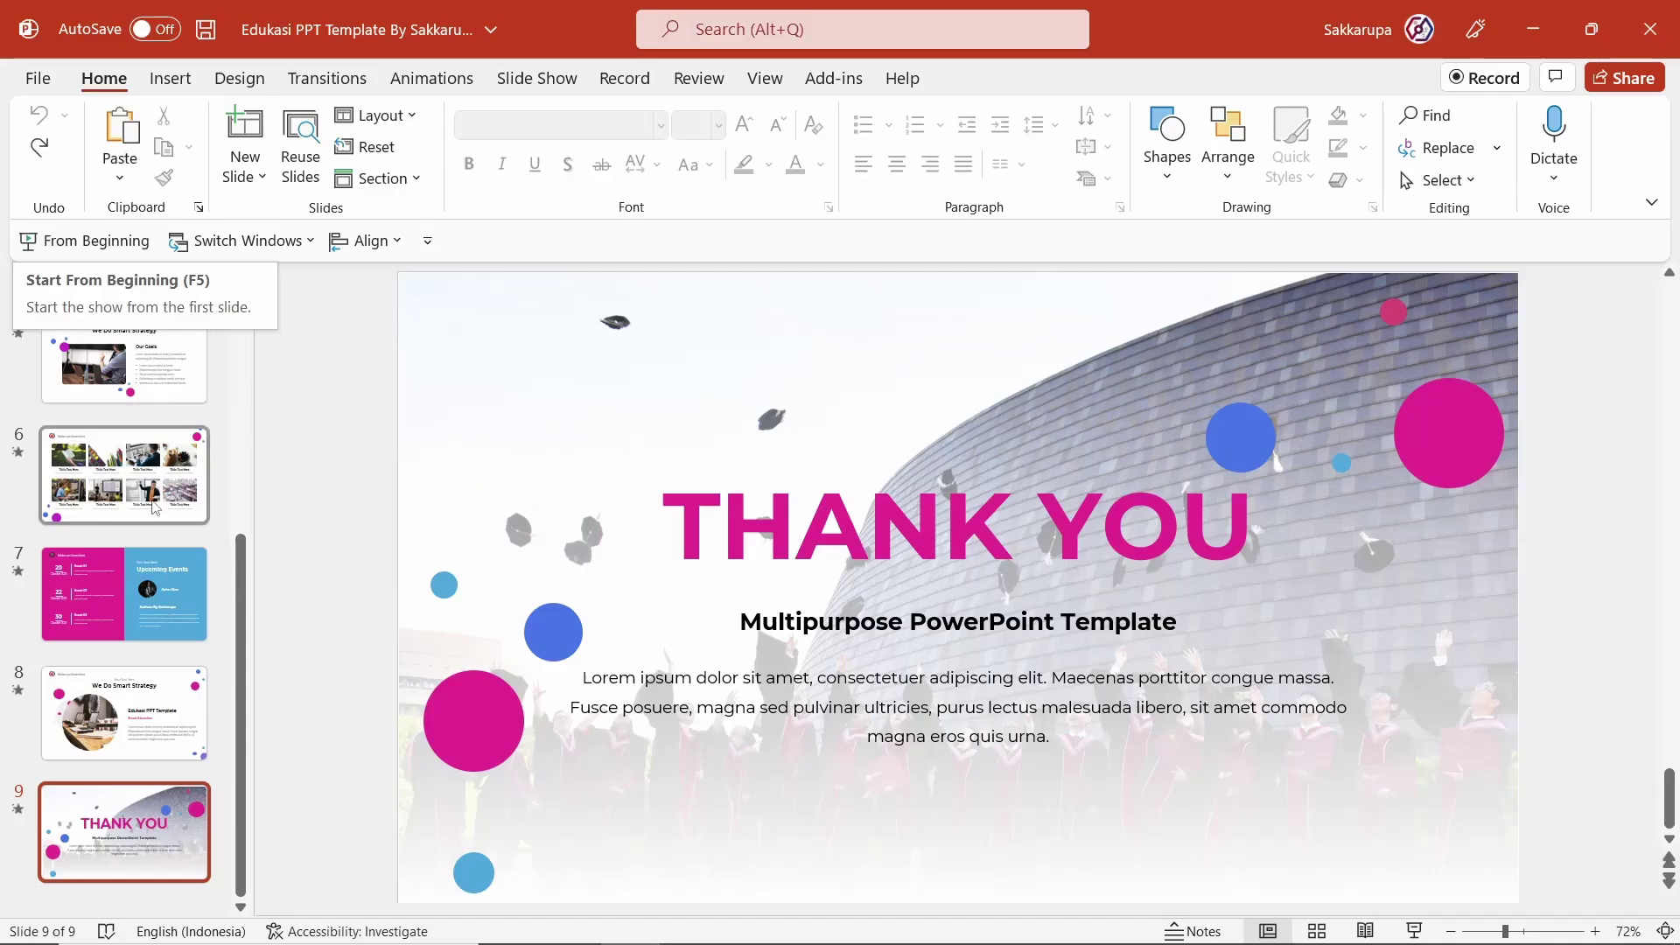
# - Scroll the thumbnails to the top and select the Edukasi title slide (slide 1)
pyautogui.scroll(10, 166, 516)
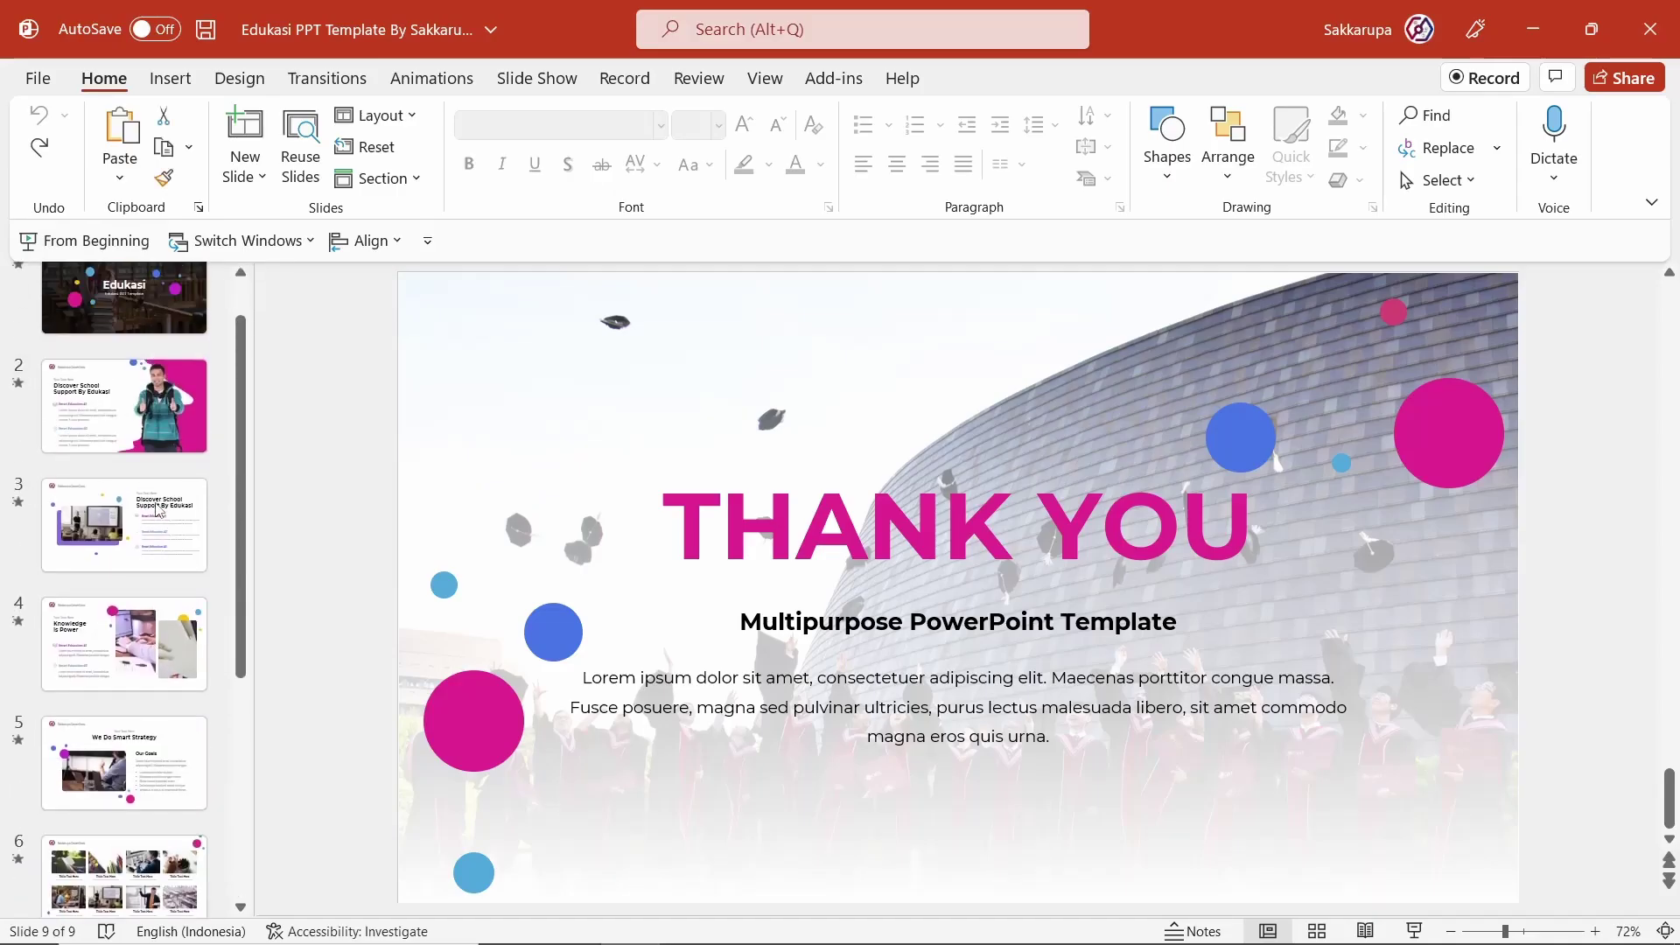
pyautogui.click(150, 347)
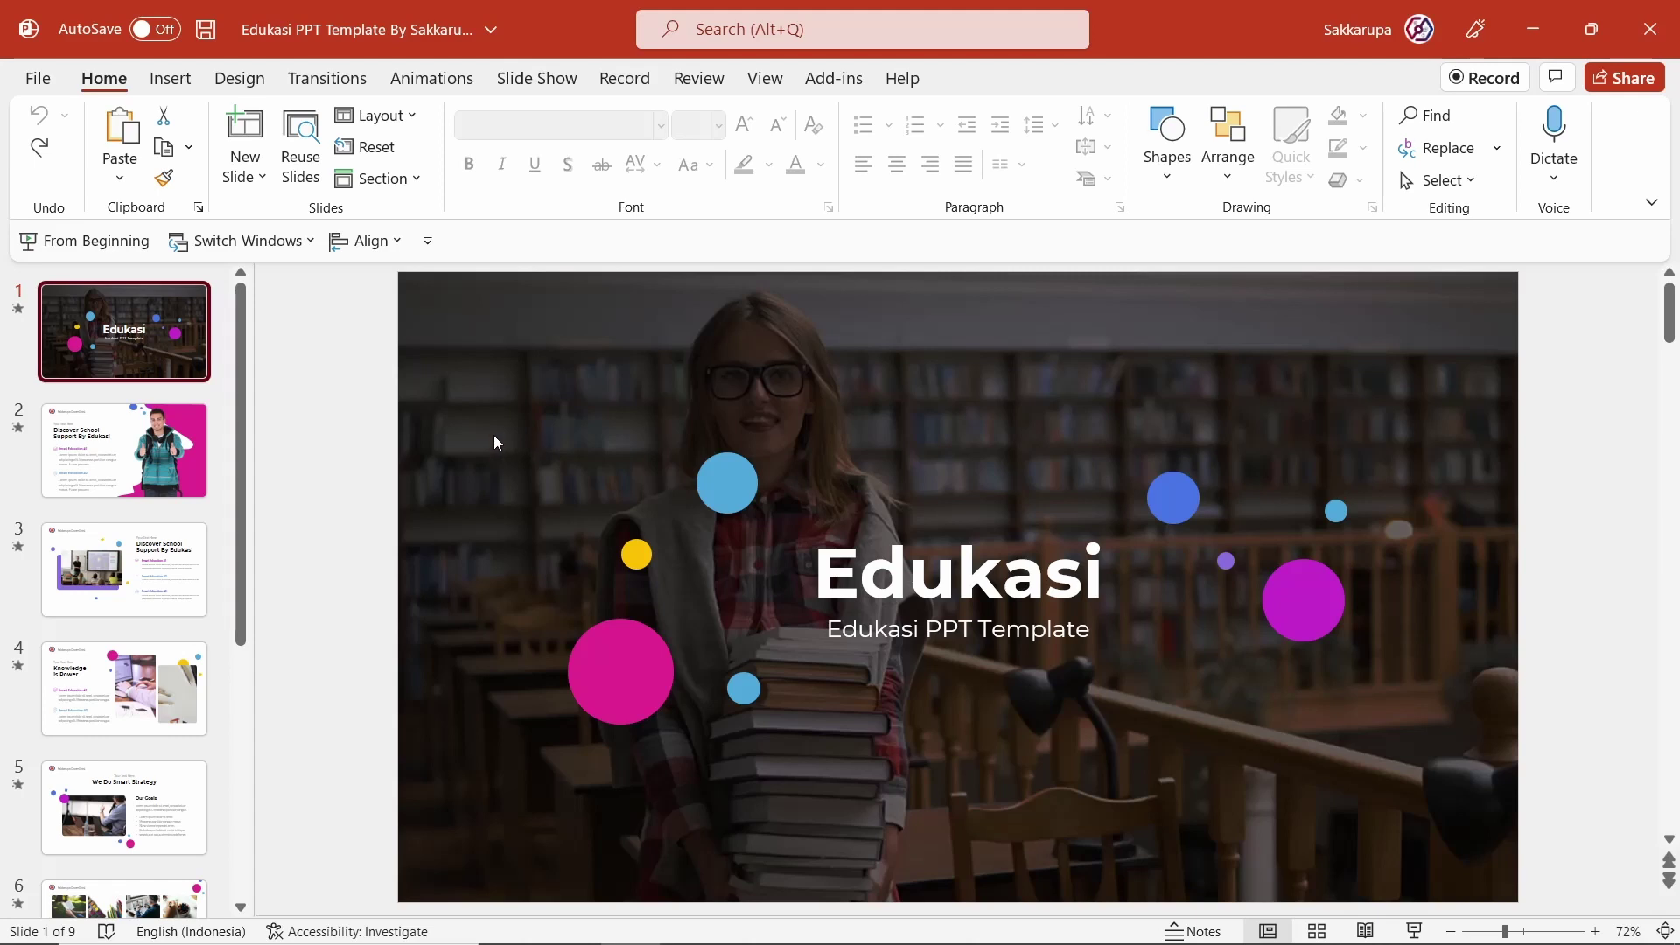
# - Make pexels-pixabay-163064.jpg, the game-pieces photo, slide 1's background picture fill
pyautogui.rightClick(358, 436)
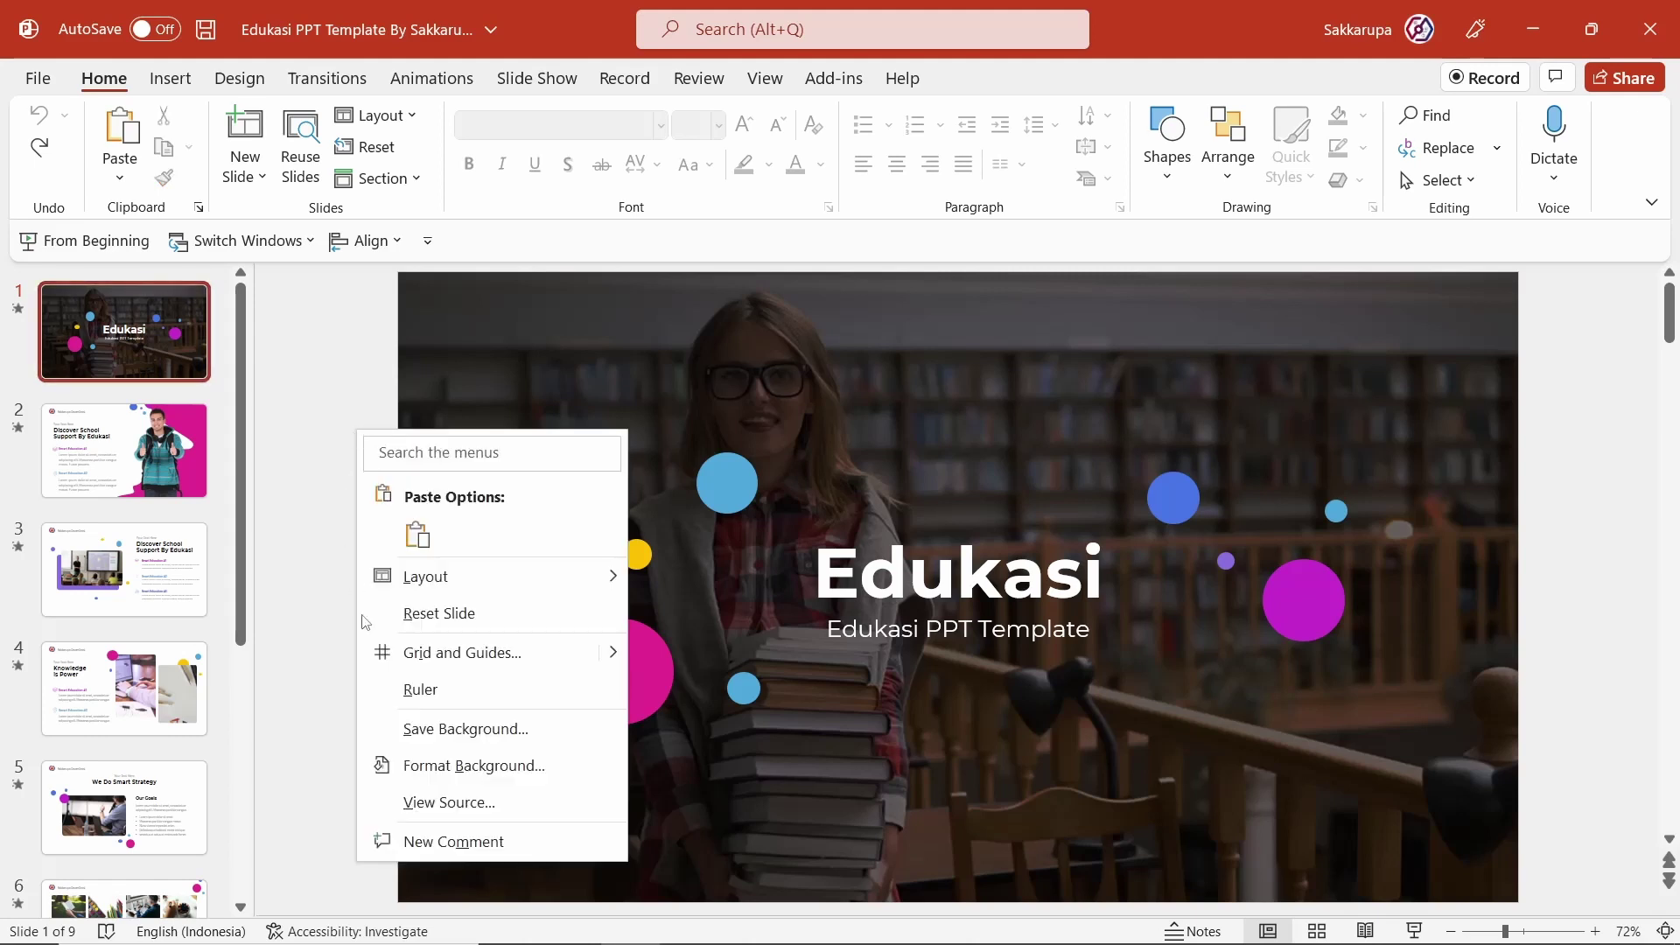
pyautogui.click(448, 765)
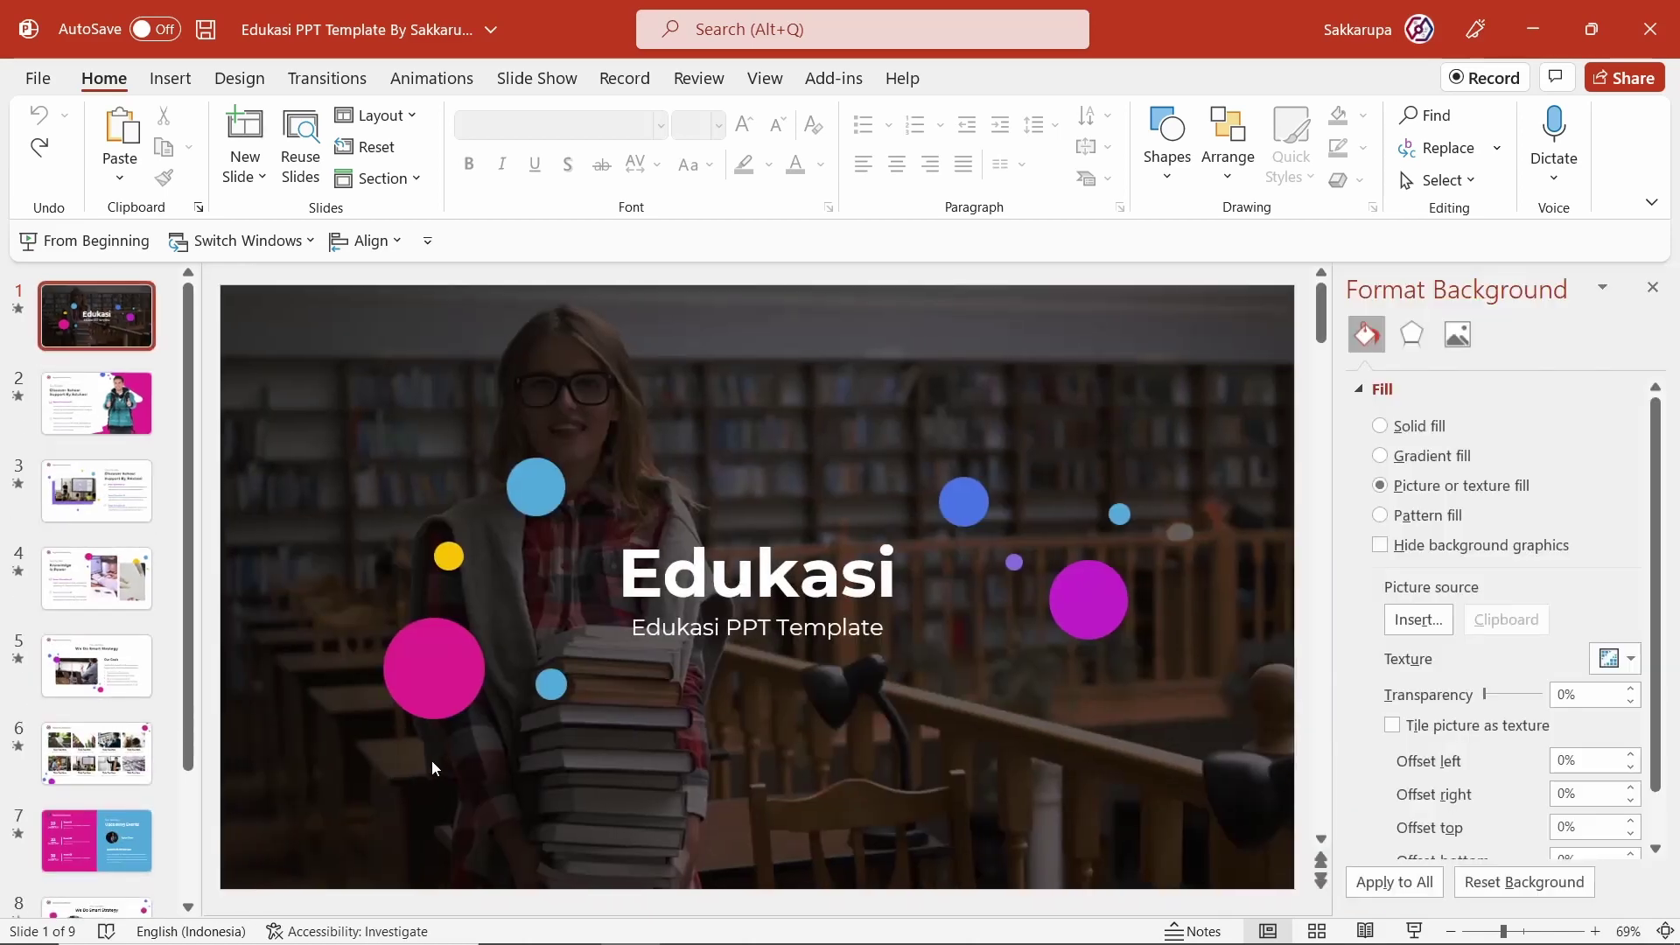
pyautogui.click(1418, 621)
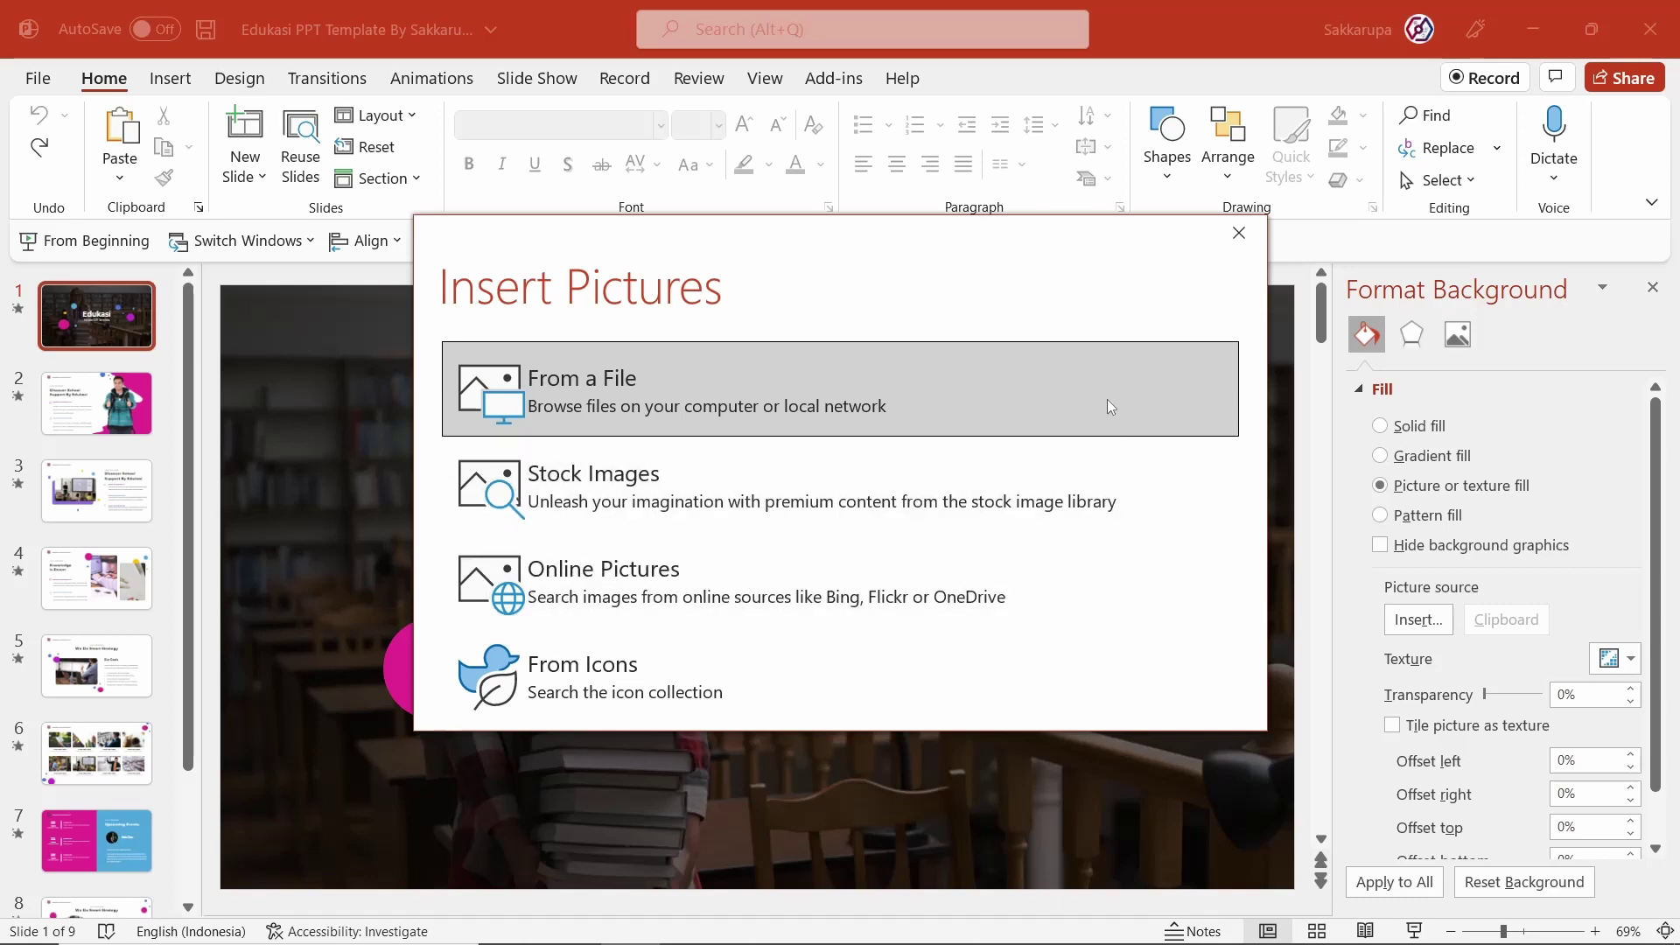
pyautogui.click(1106, 399)
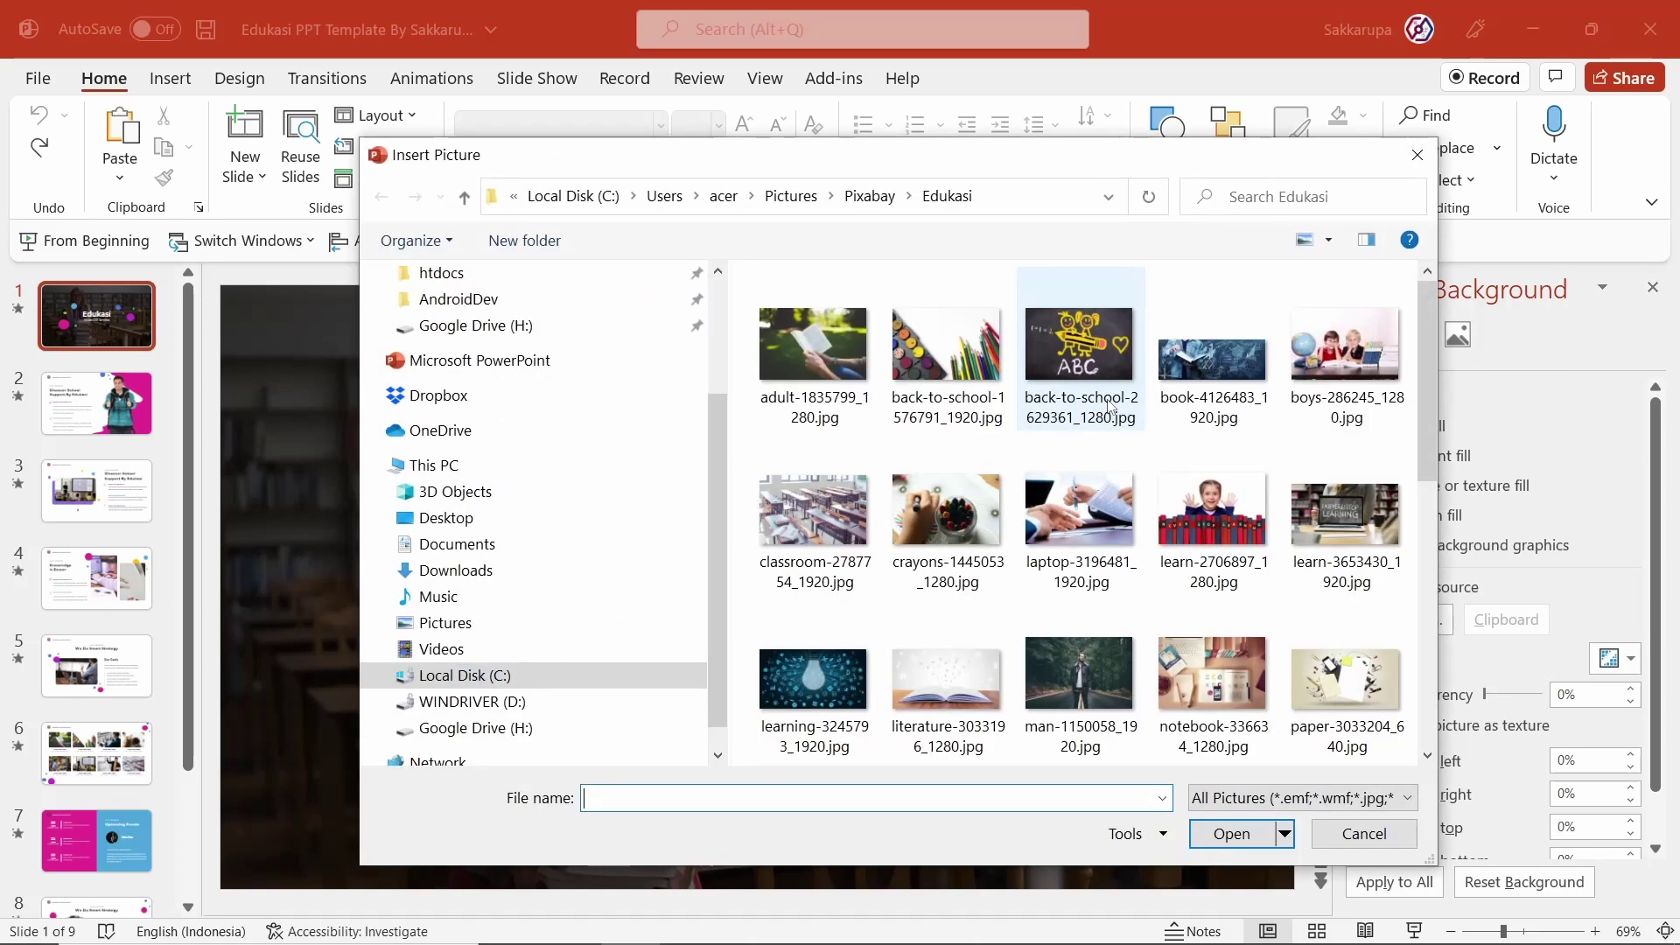
pyautogui.scroll(-2, 1109, 405)
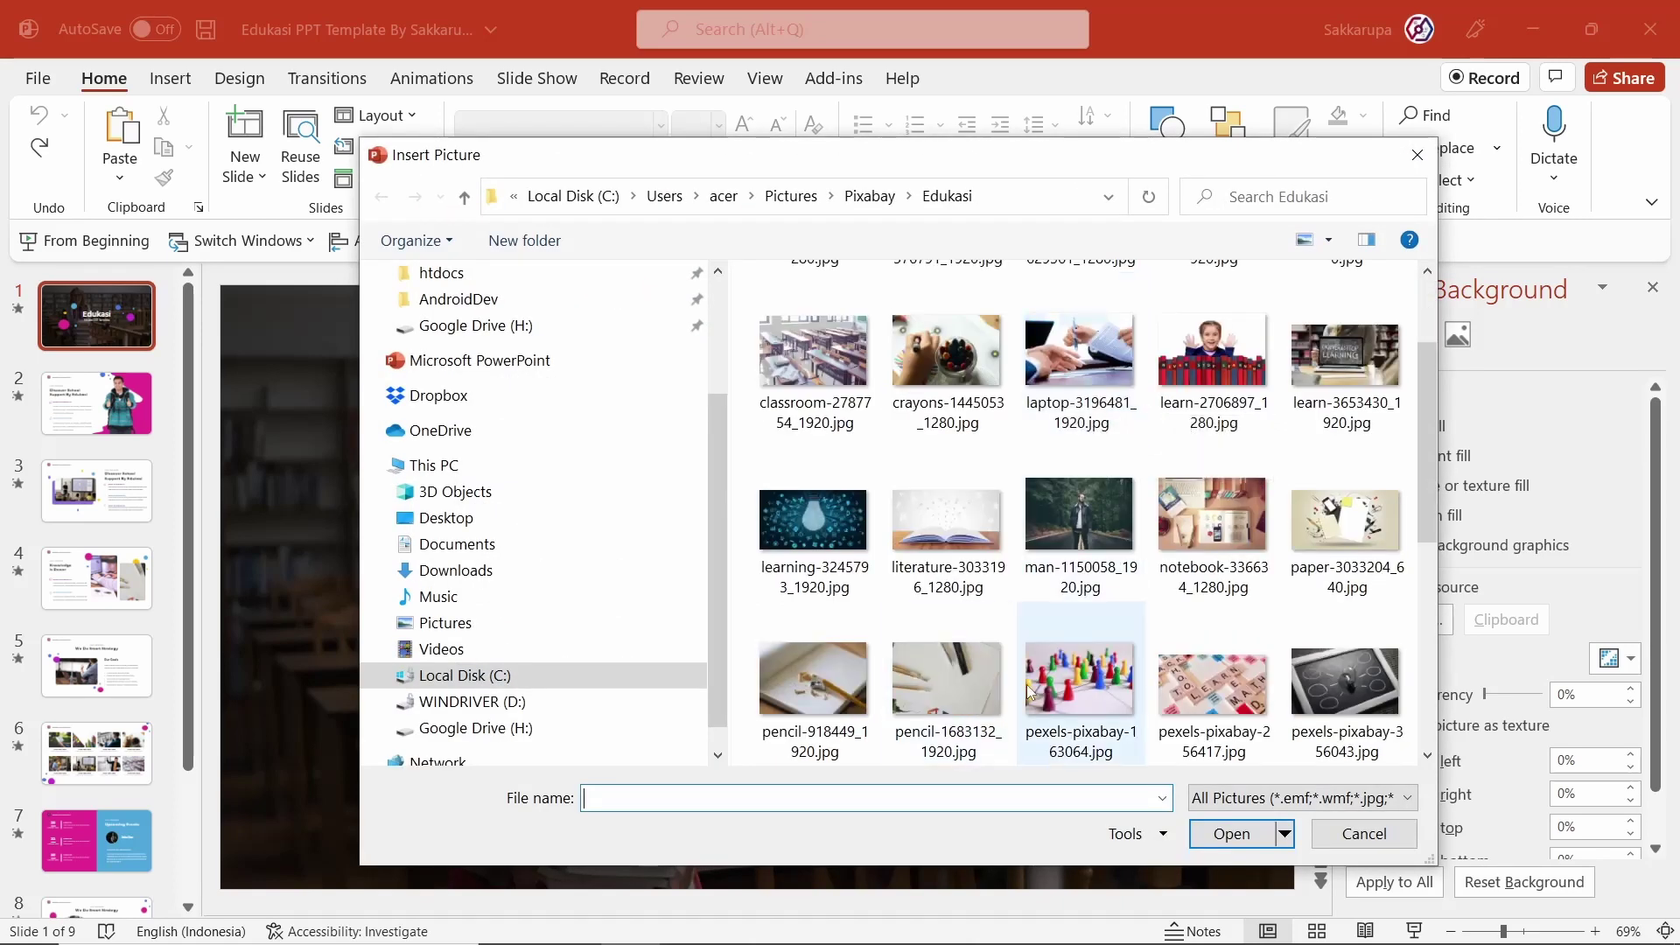
pyautogui.click(1054, 679)
pyautogui.doubleClick(1052, 679)
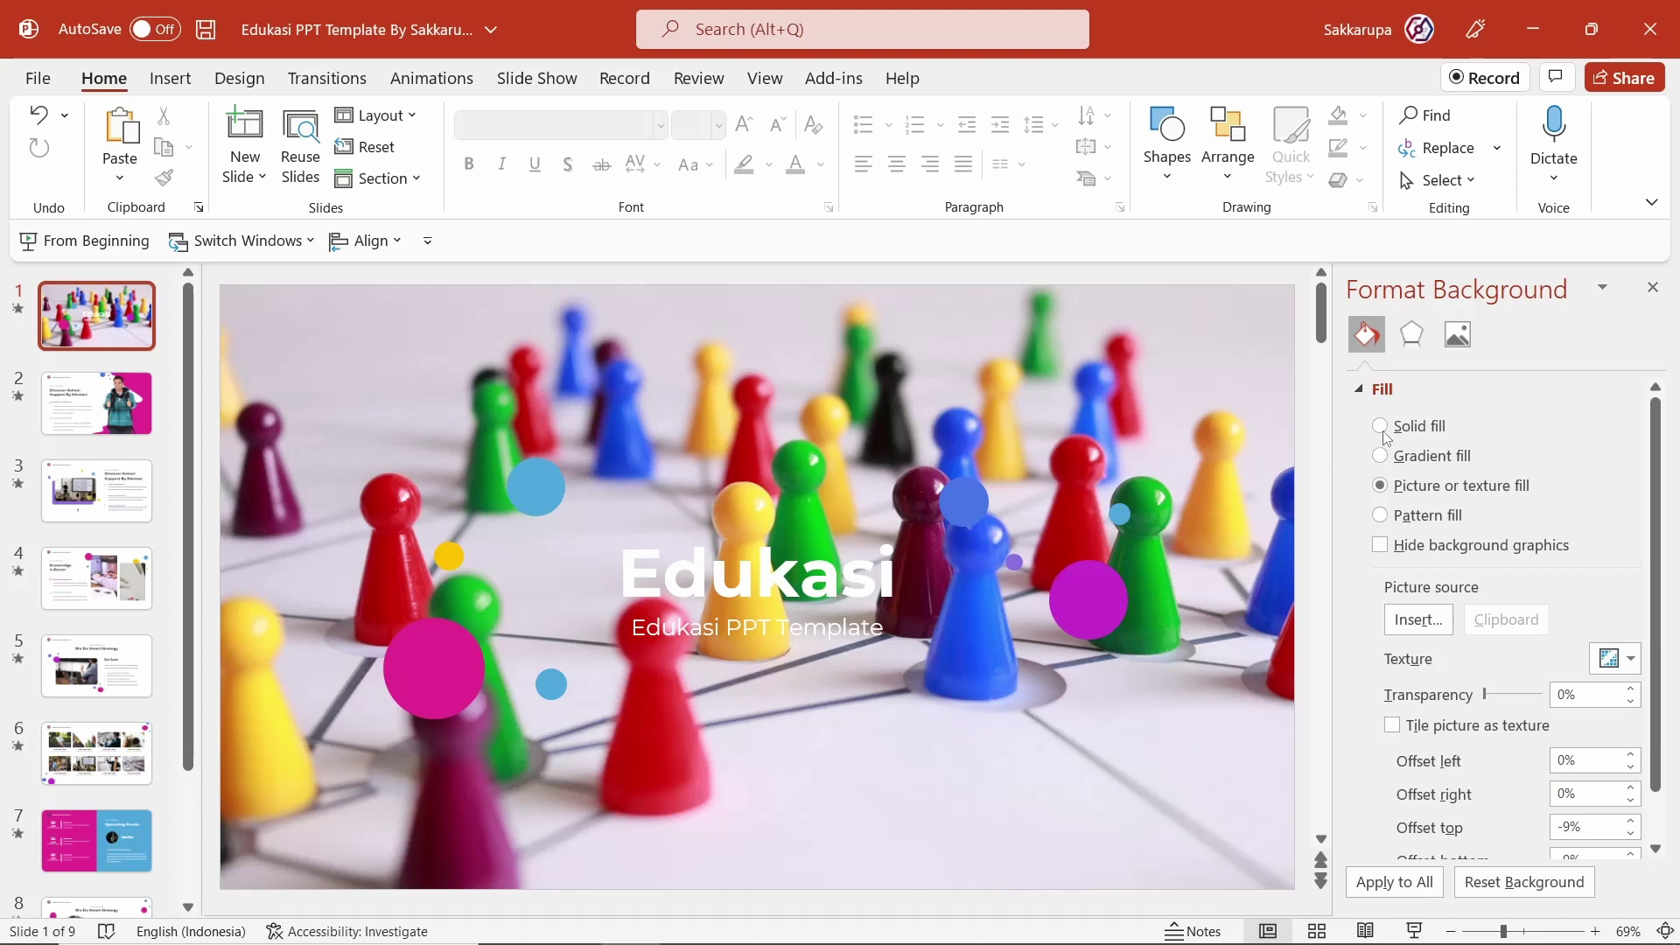
# - Lower the title background photo's brightness to -78% and close the Format Background pane
pyautogui.click(1468, 341)
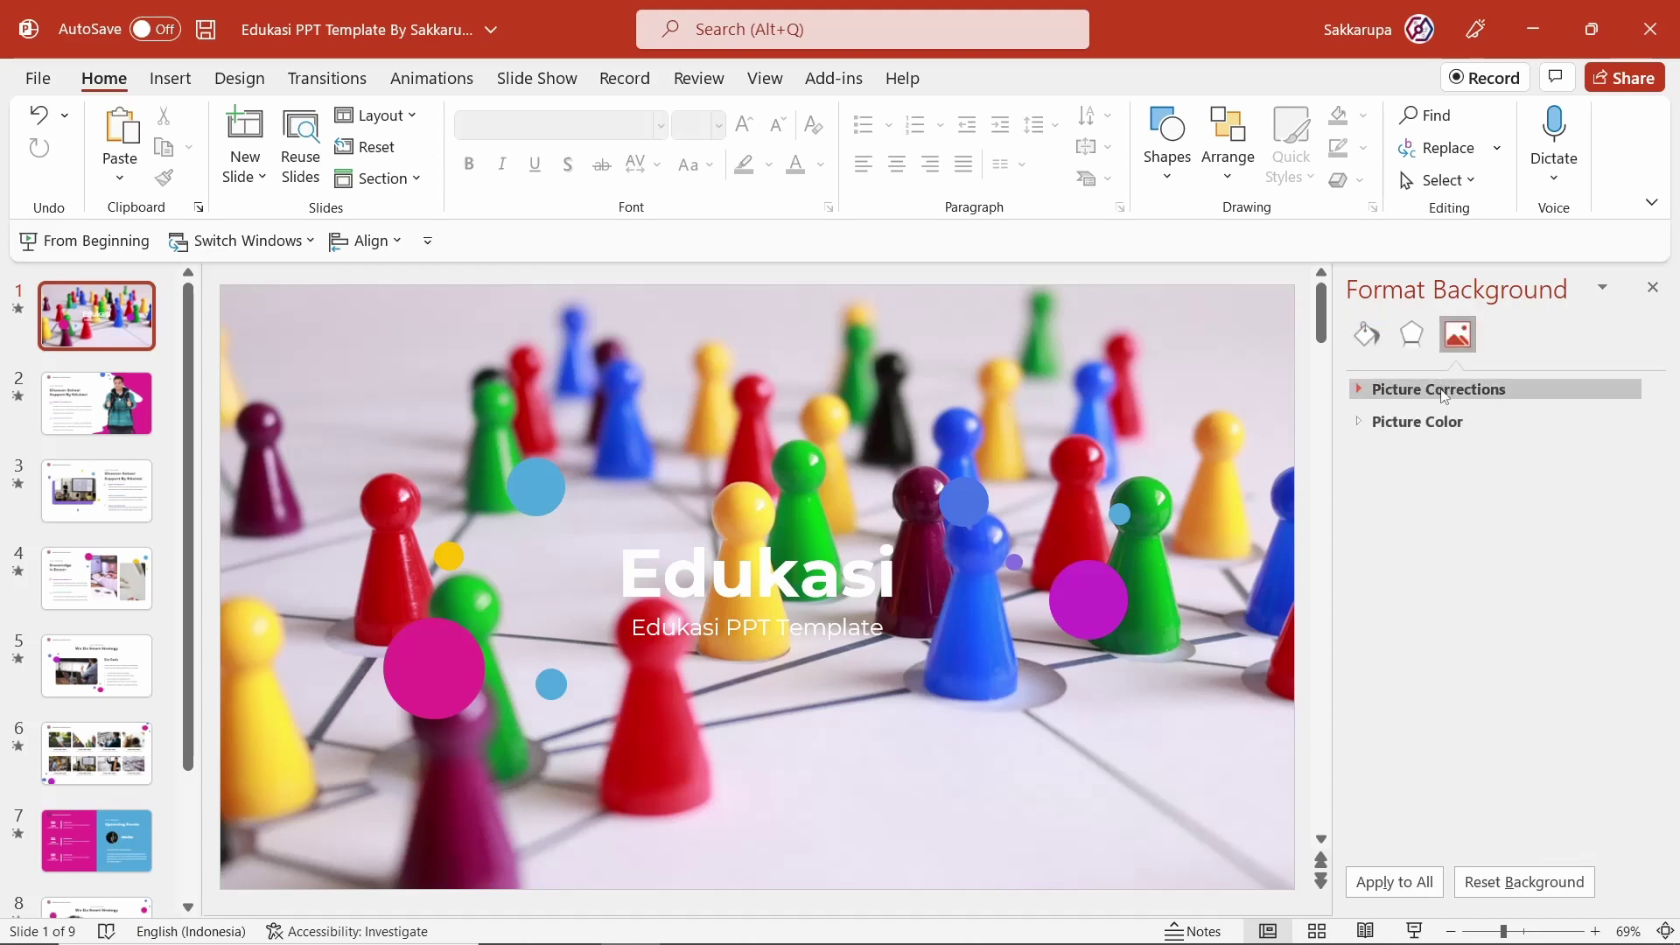
pyautogui.click(1442, 390)
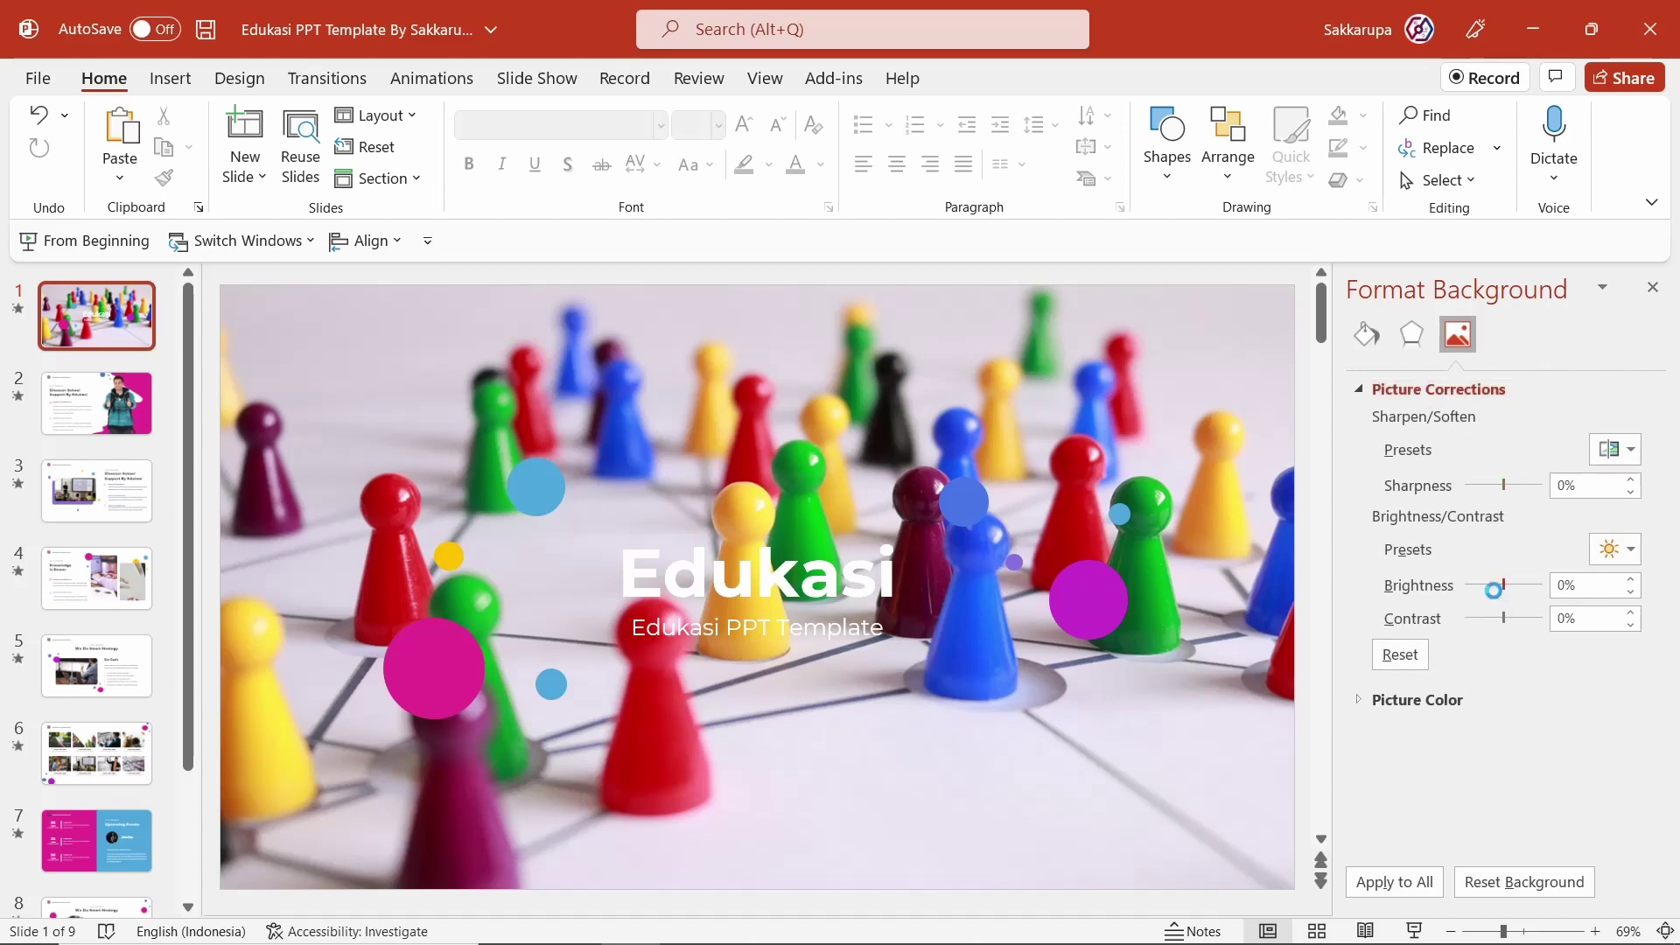
pyautogui.moveTo(1503, 585); pyautogui.dragTo(1473, 588)
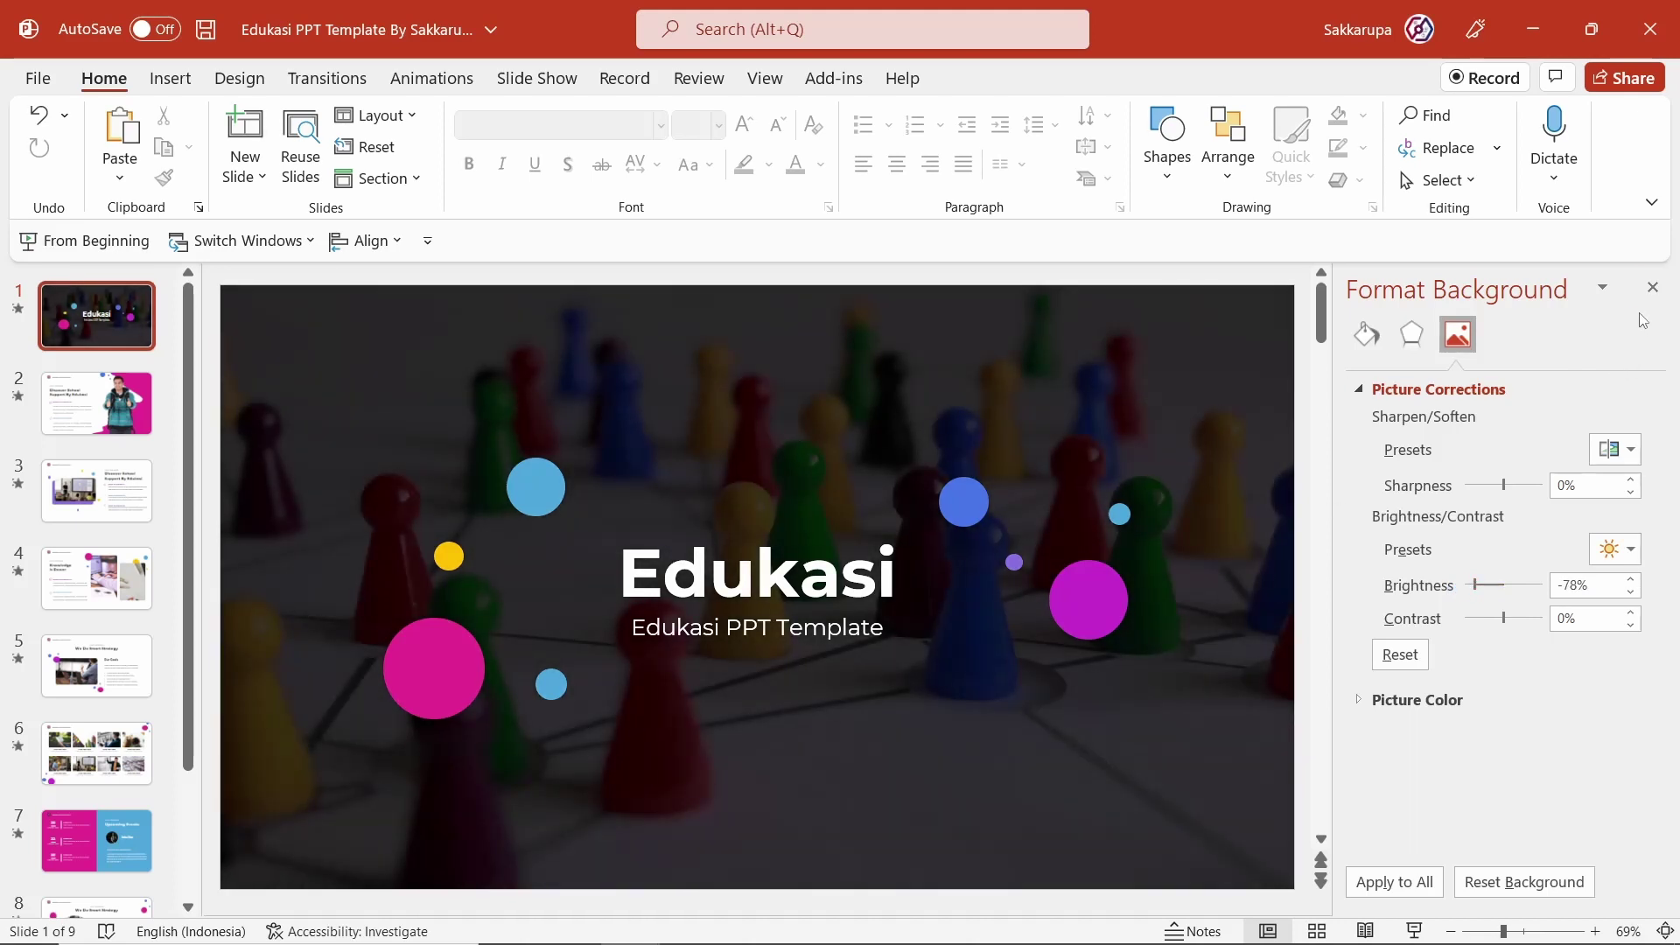
pyautogui.click(1652, 289)
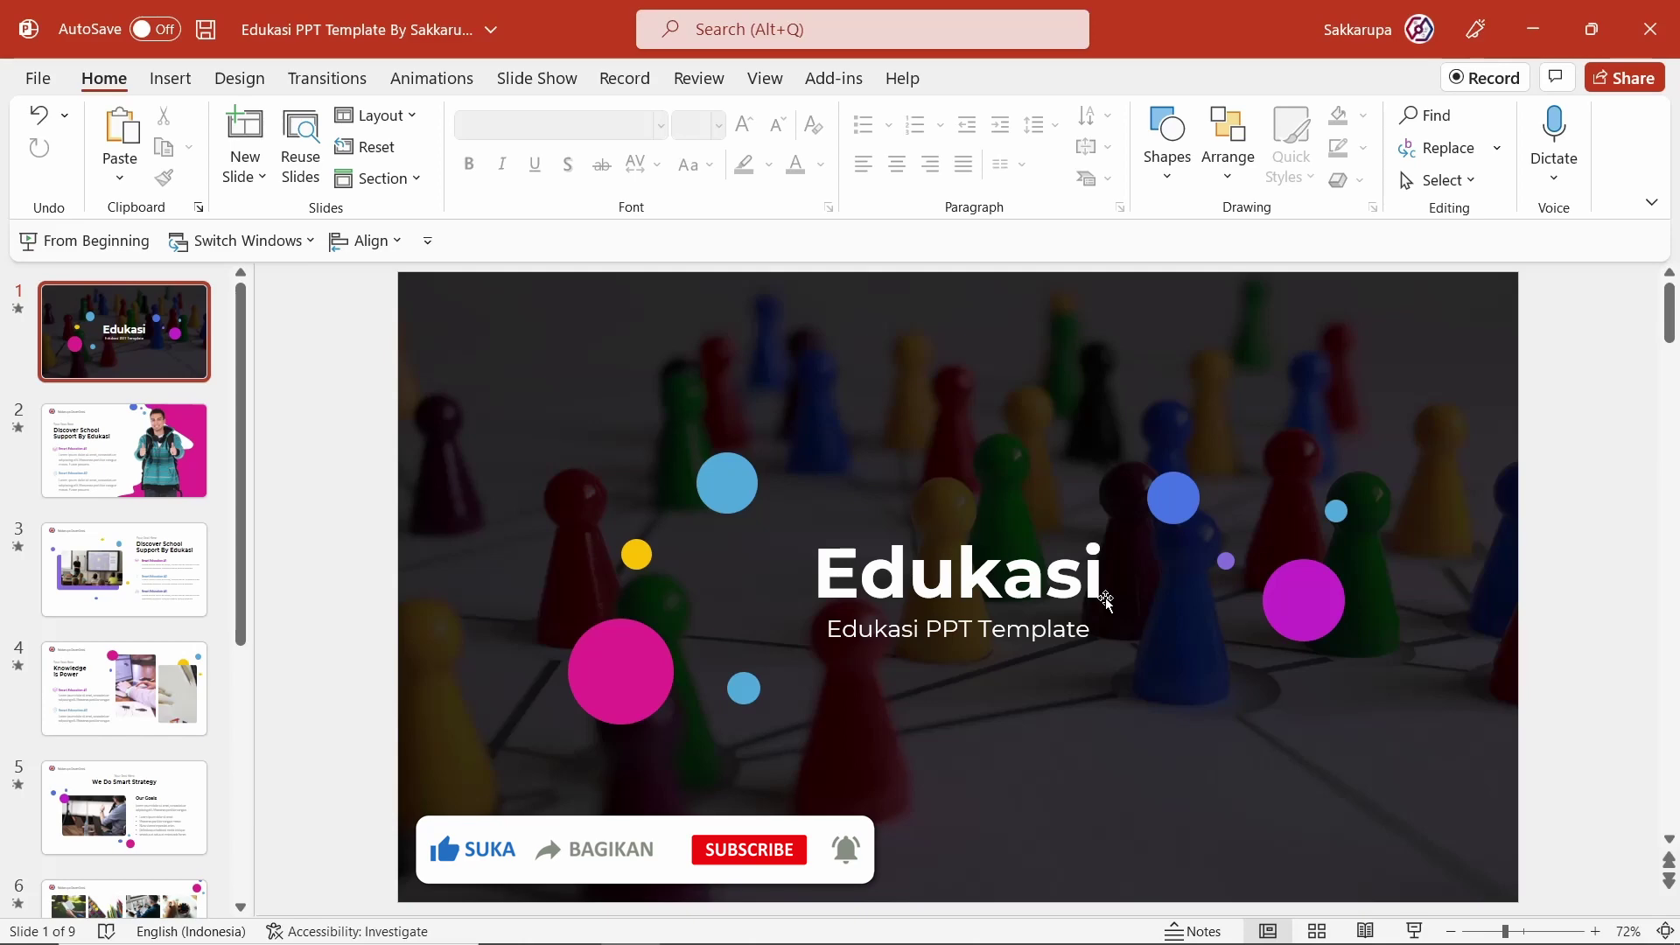
# - On slide 3, swap the classroom photo for crayons-1445053_1280.jpg from this device
pyautogui.click(154, 464)
pyautogui.click(157, 545)
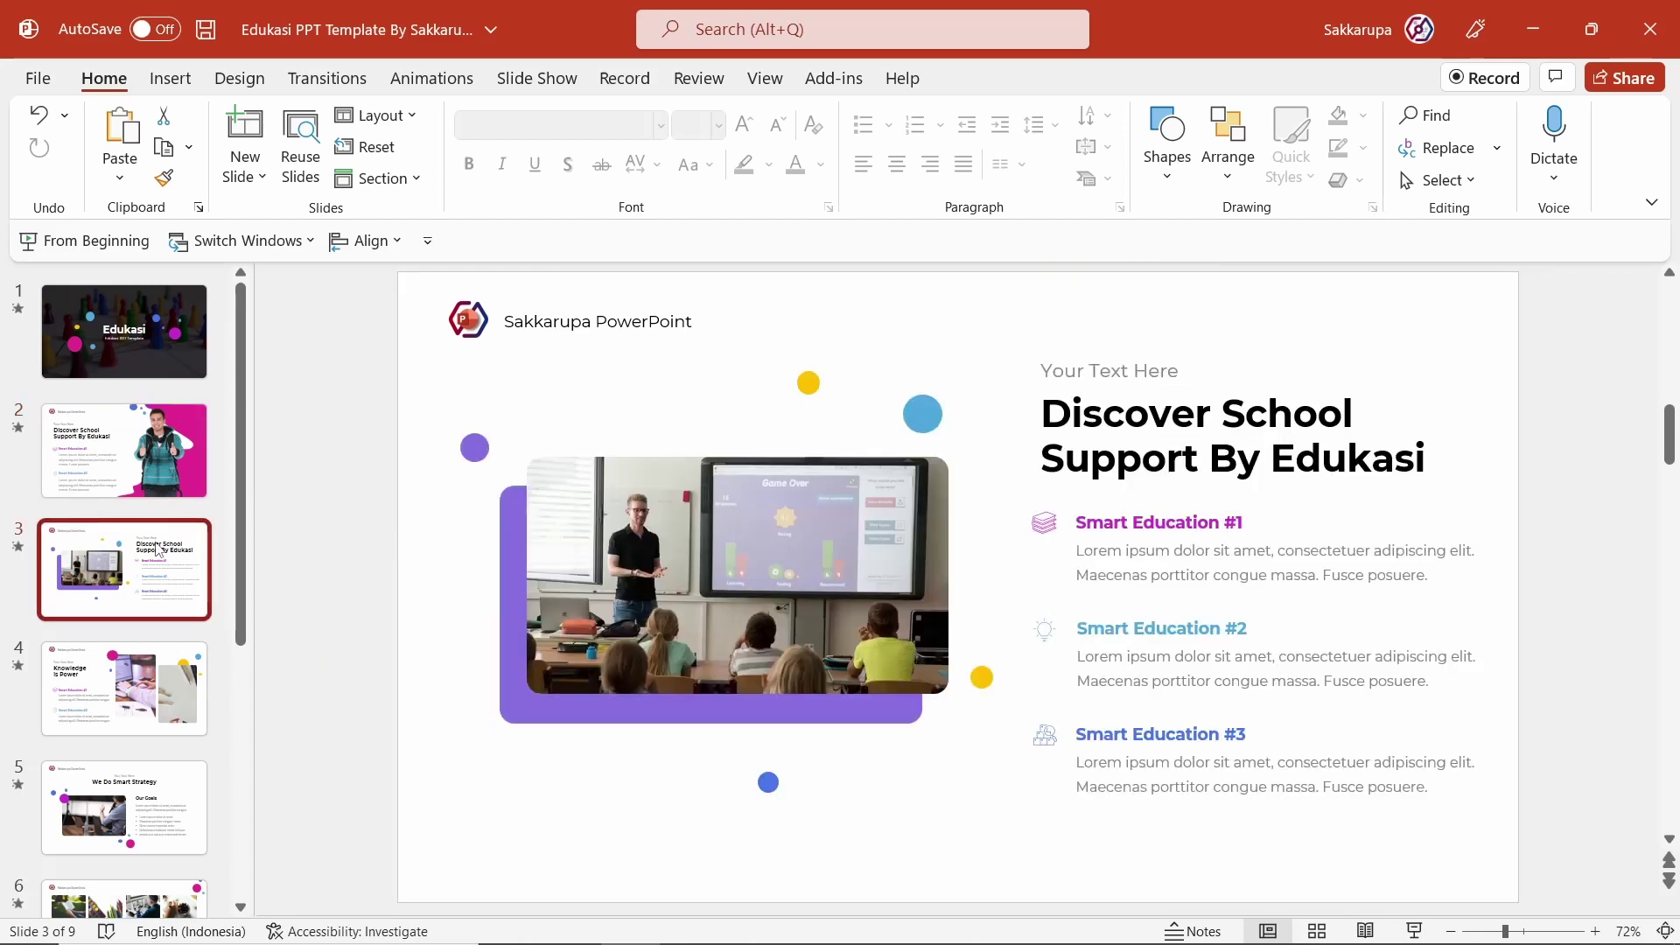
pyautogui.click(711, 516)
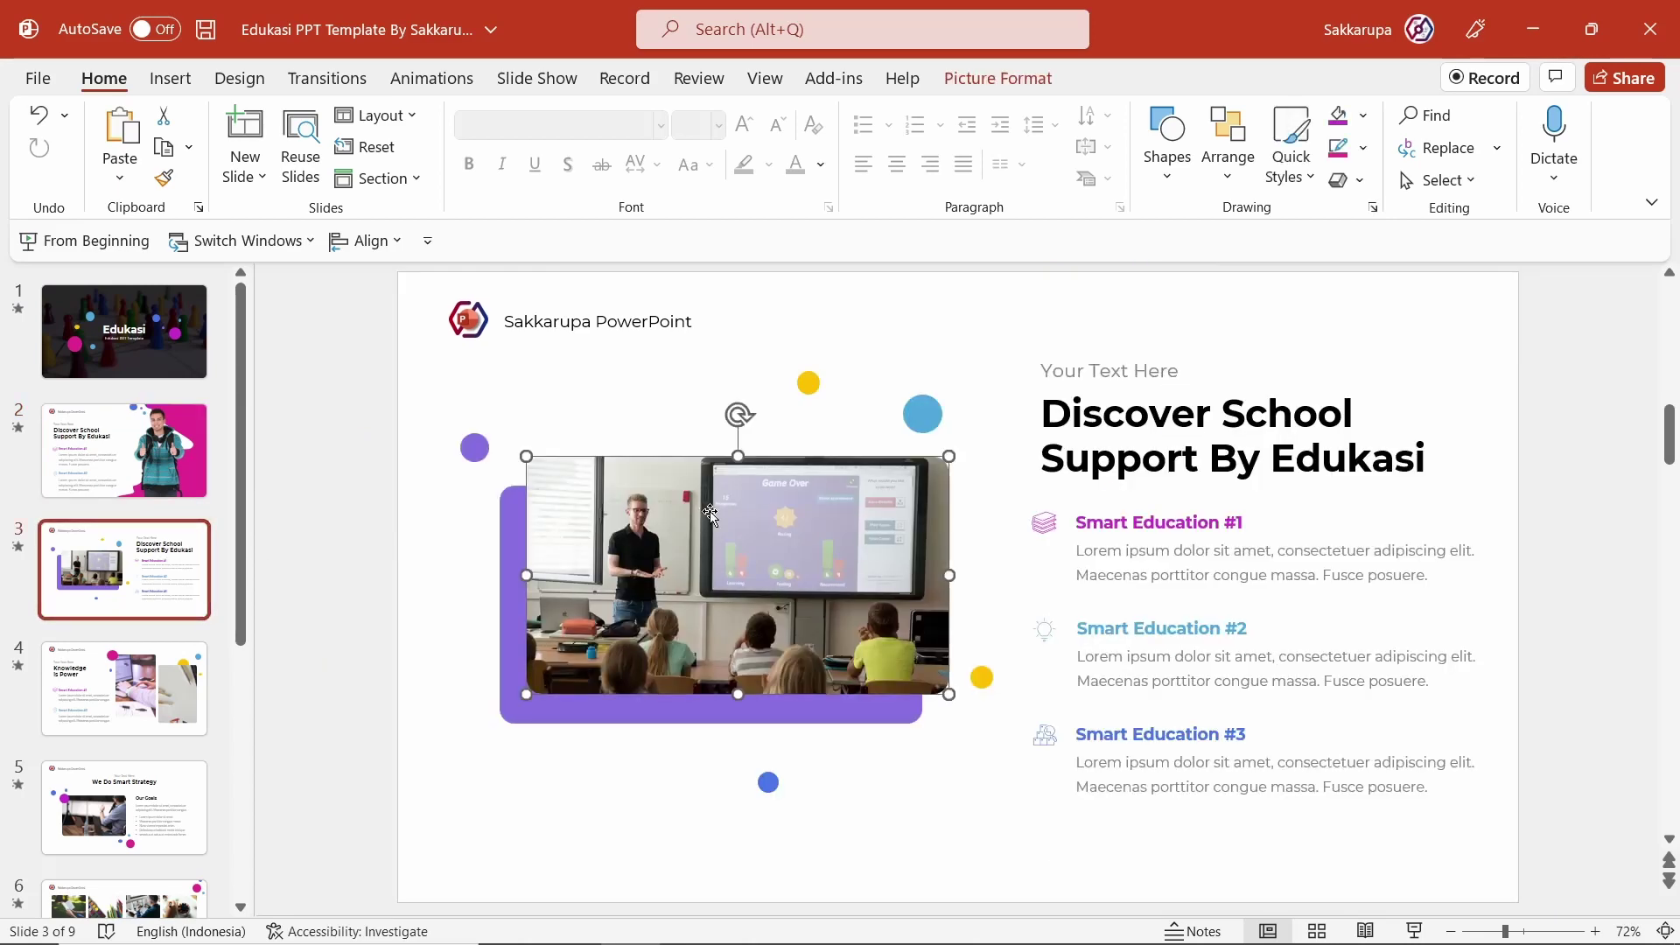
pyautogui.rightClick(710, 516)
pyautogui.click(726, 582)
pyautogui.rightClick(725, 541)
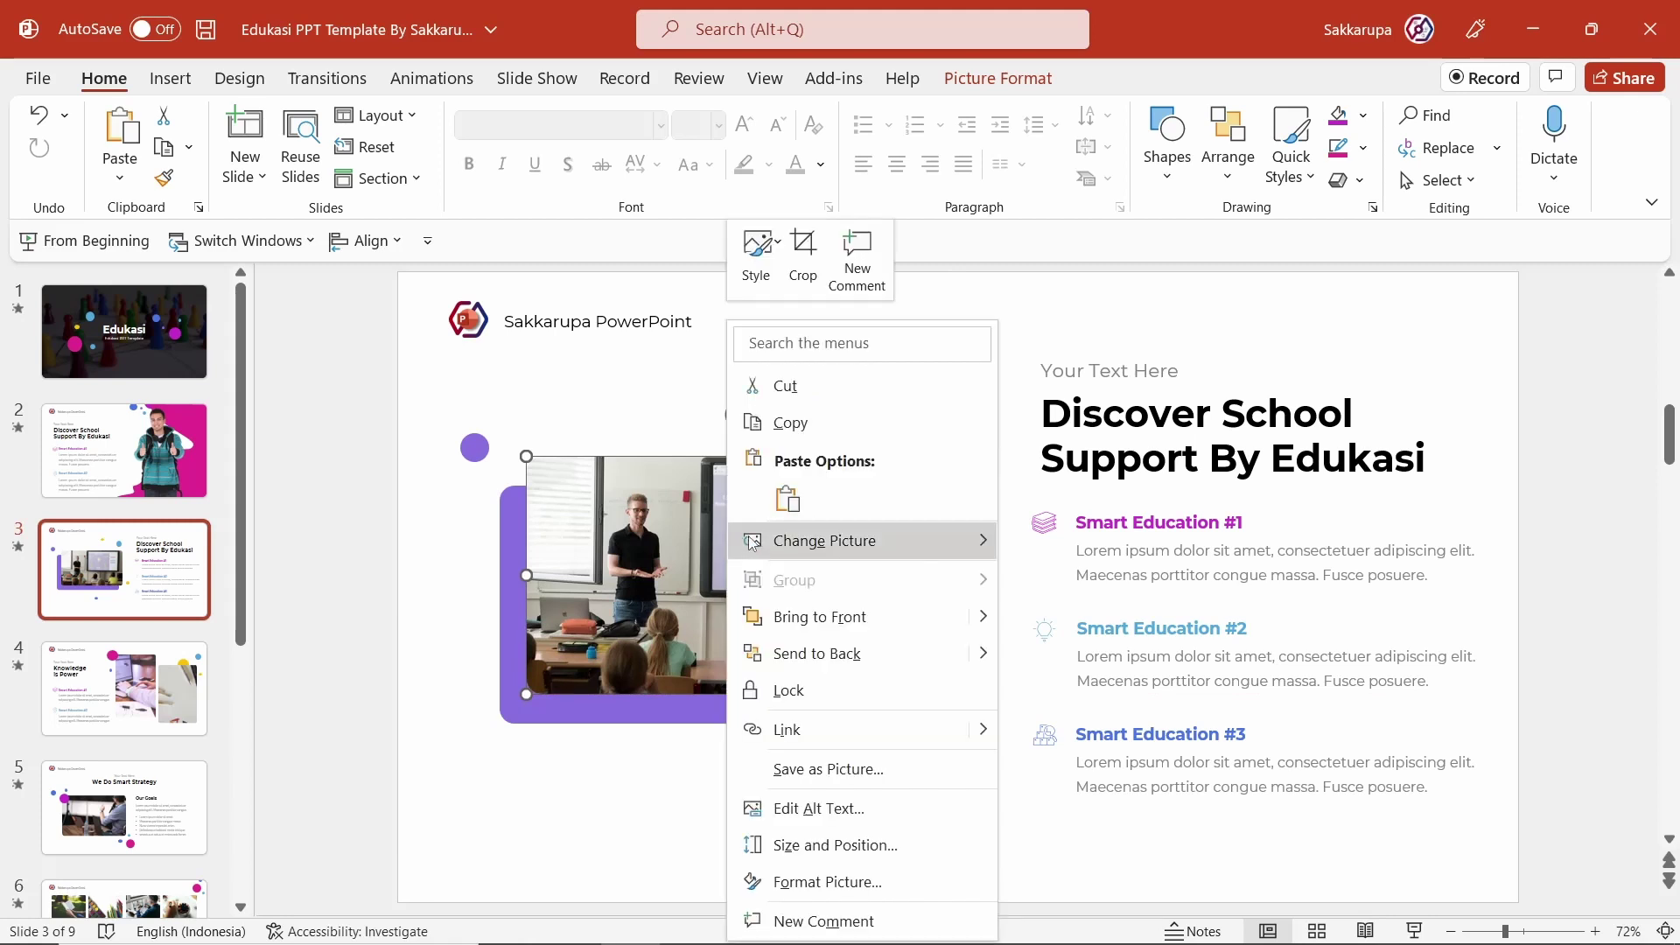
pyautogui.moveTo(825, 541)
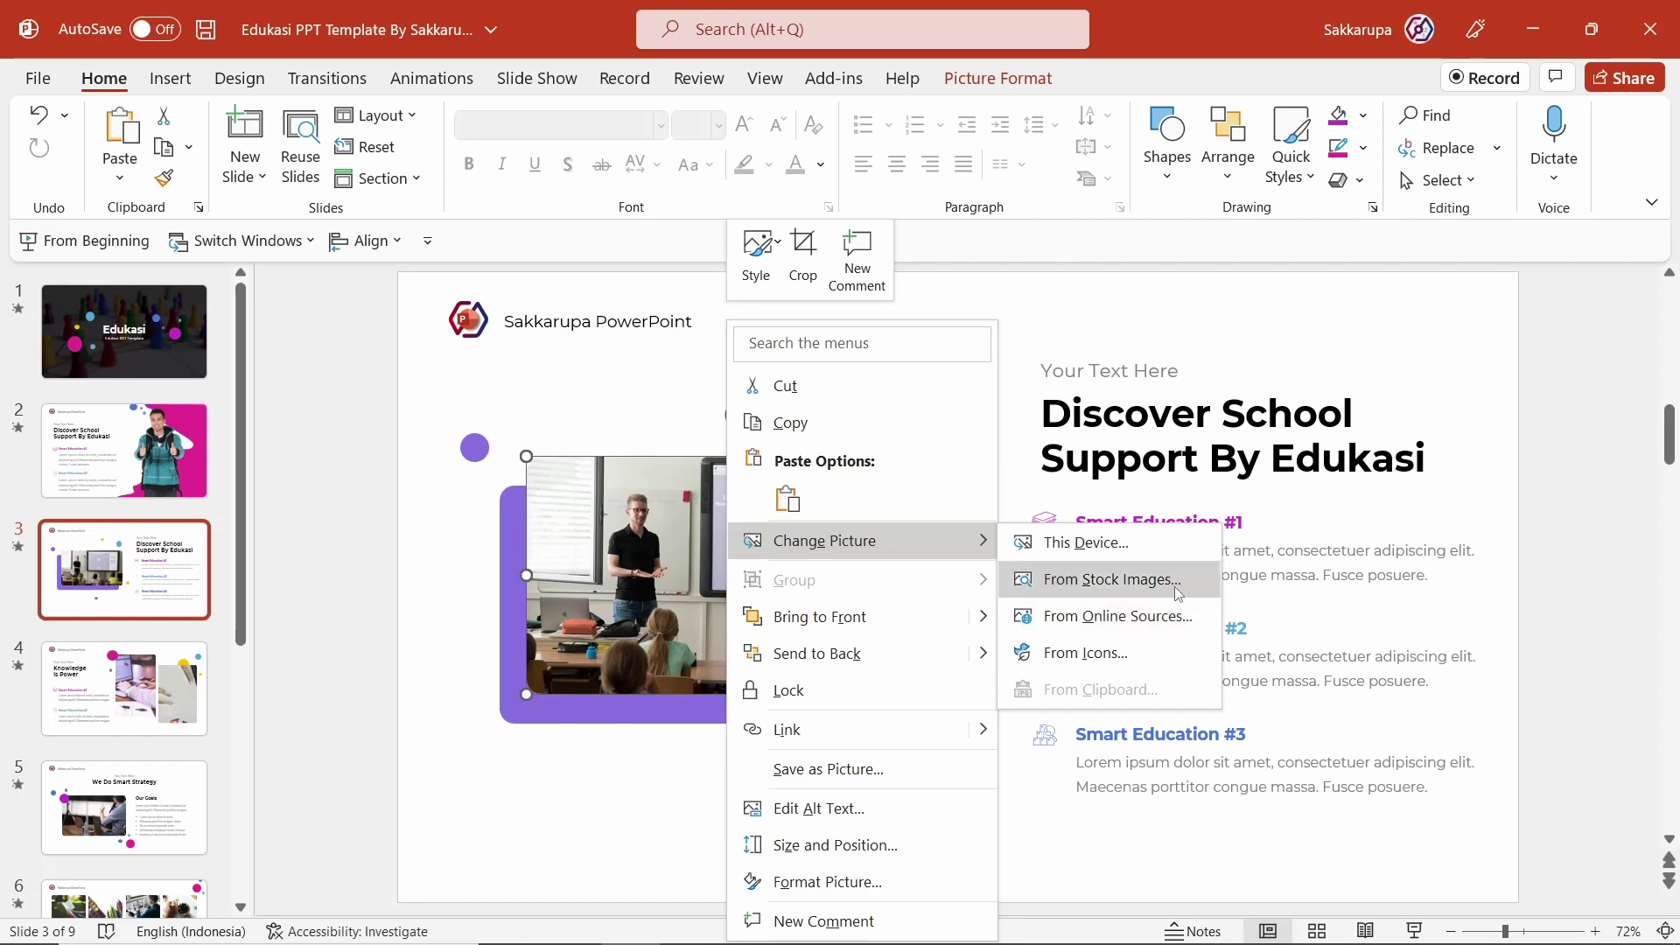
pyautogui.click(1129, 543)
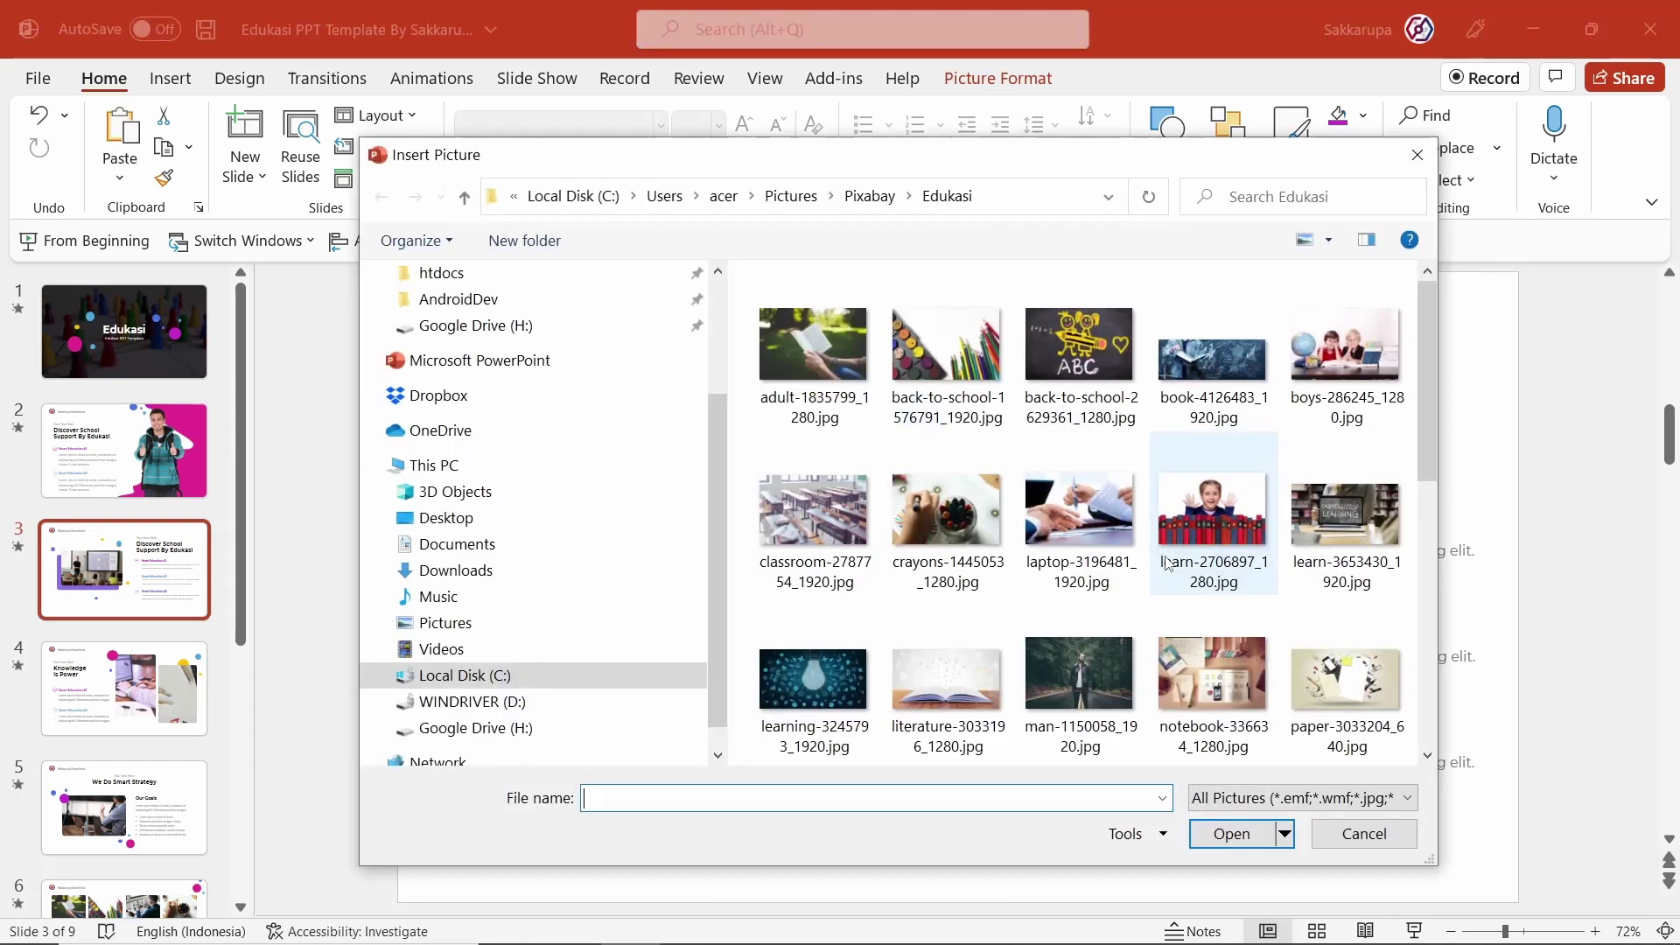
pyautogui.doubleClick(946, 512)
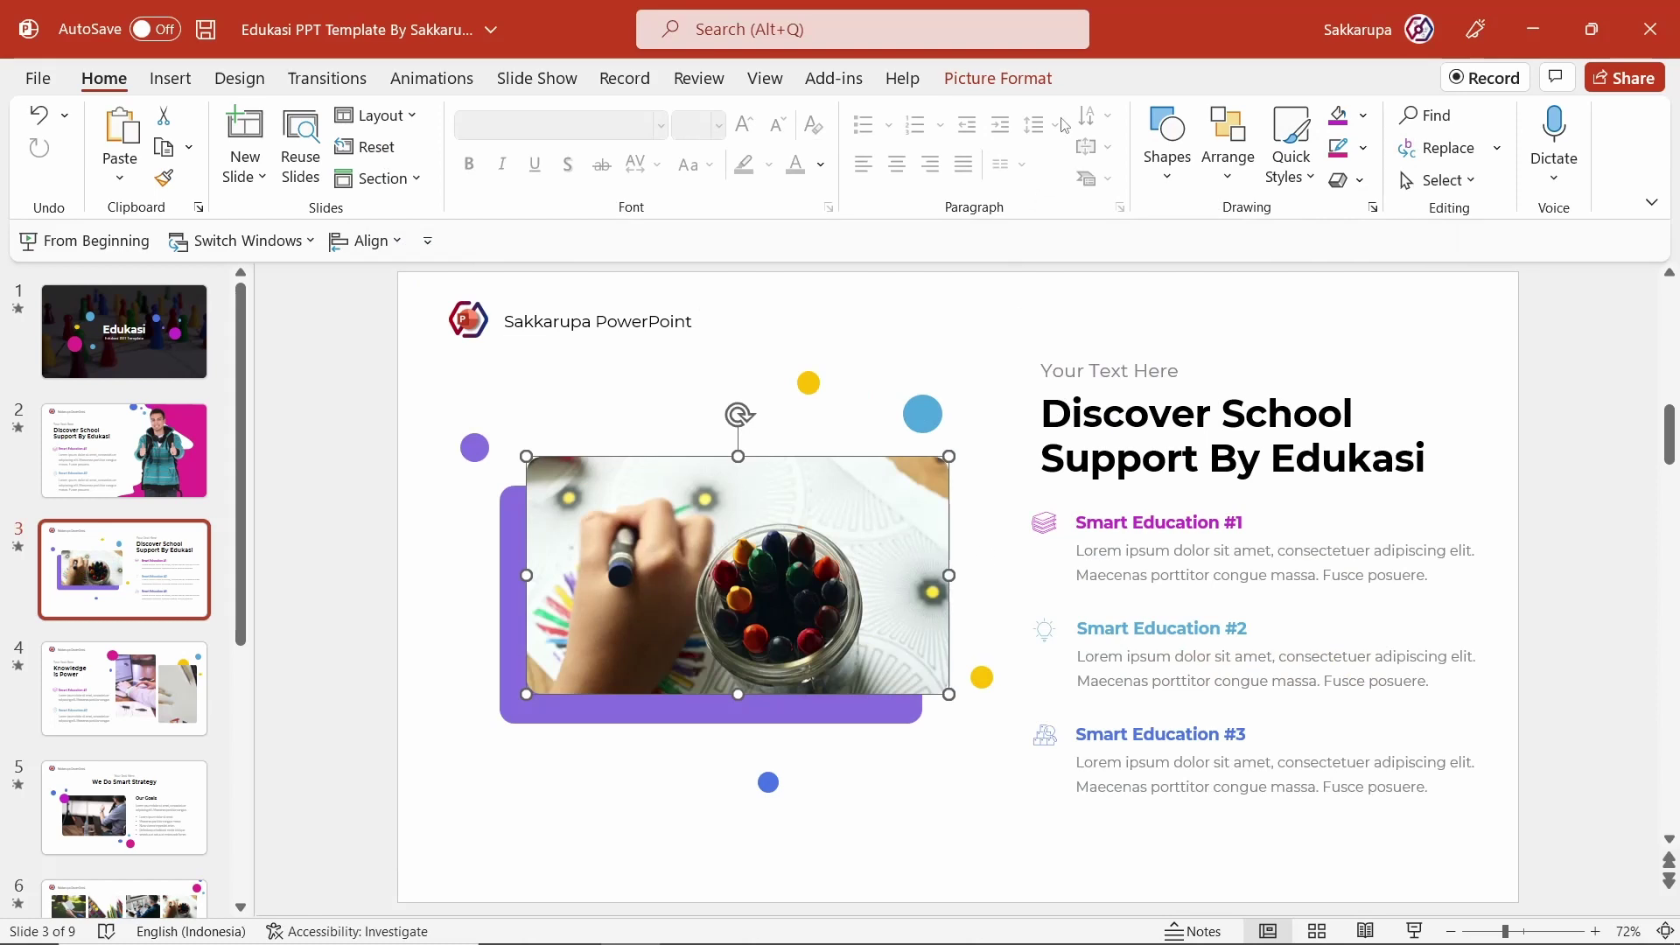
# - Crop the crayons photo so the hand and crayon jar fill its frame
pyautogui.click(1038, 88)
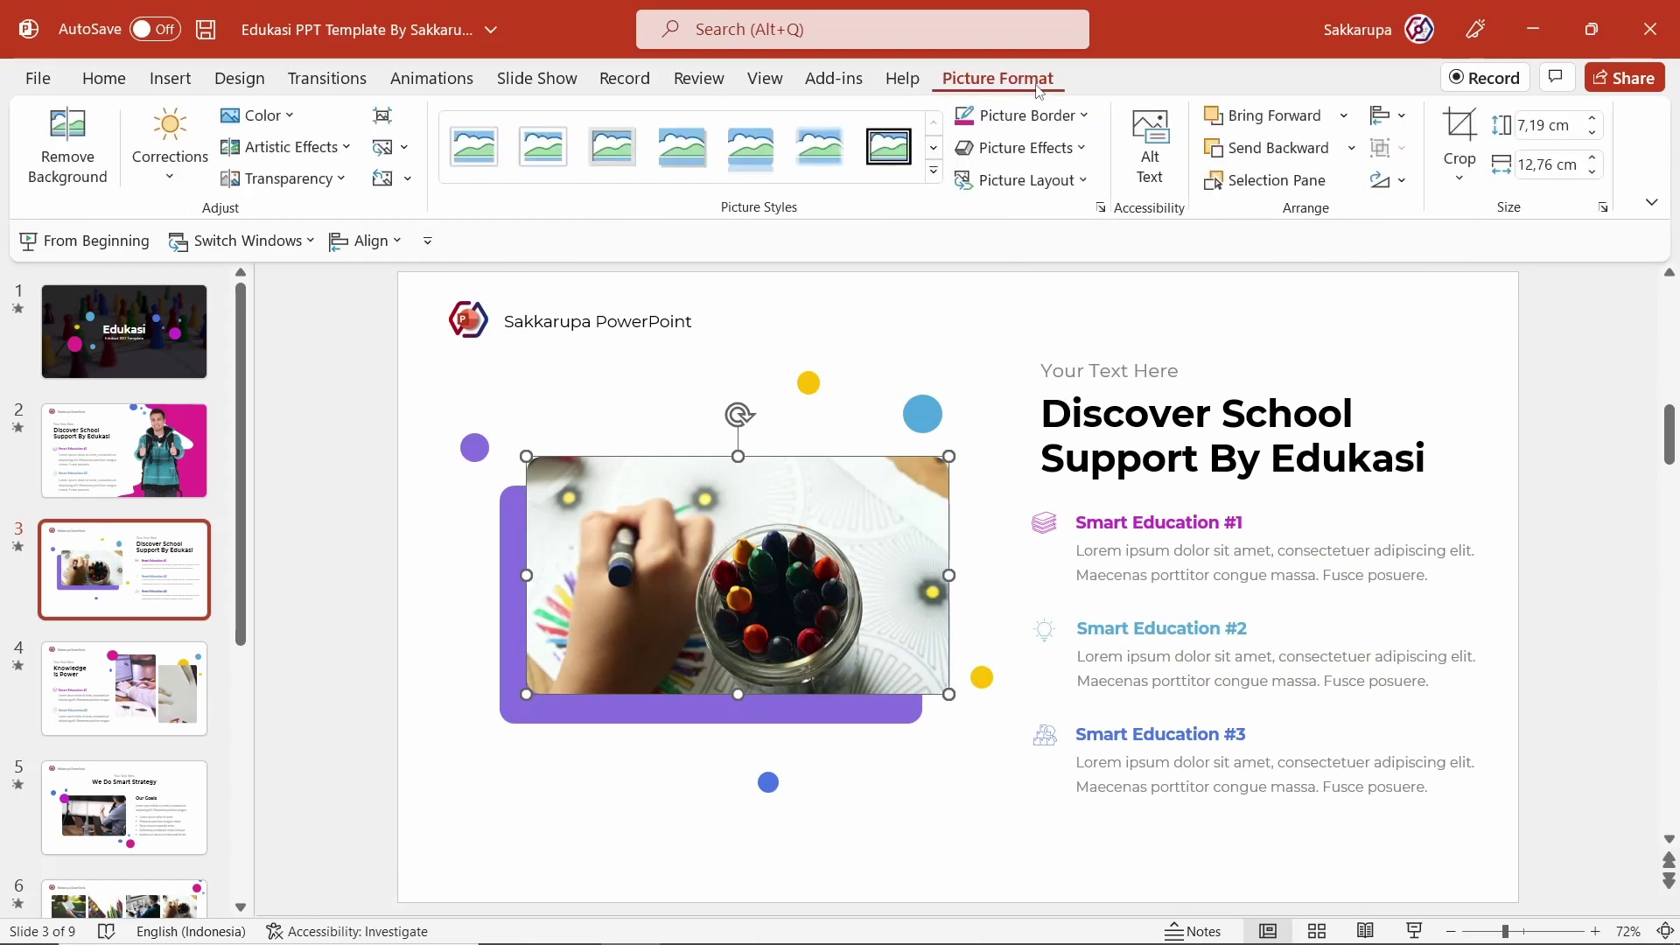
pyautogui.click(1470, 140)
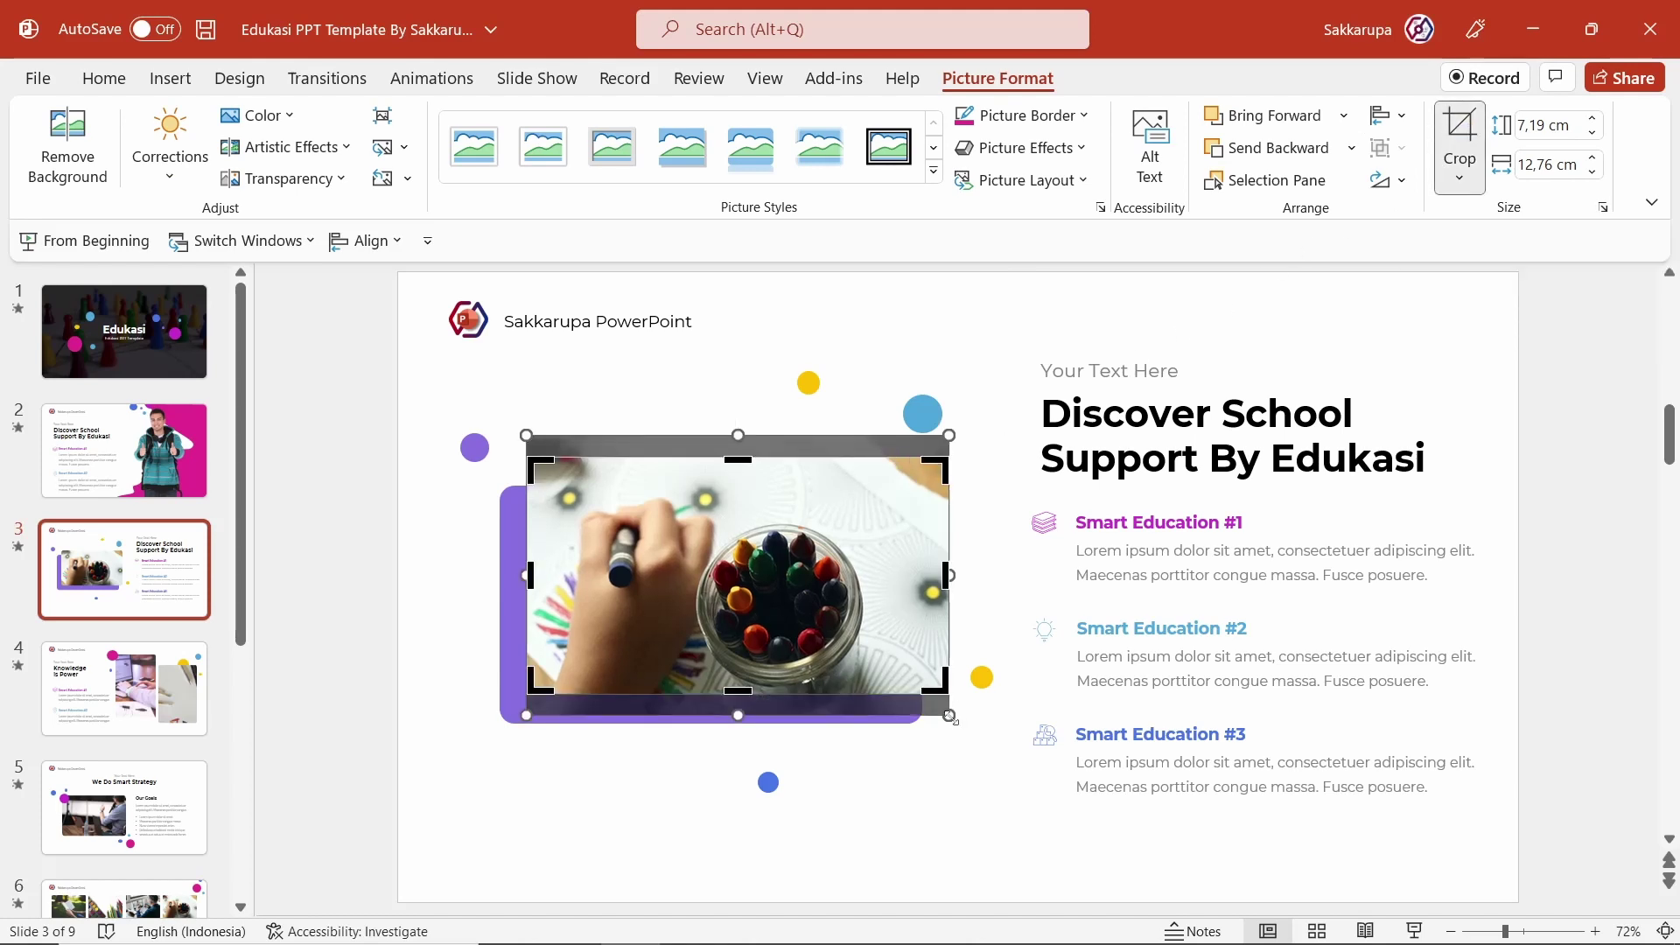
pyautogui.moveTo(949, 716)
pyautogui.mouseDown()
pyautogui.moveTo(1022, 762)
pyautogui.moveTo(940, 696)
pyautogui.mouseUp()
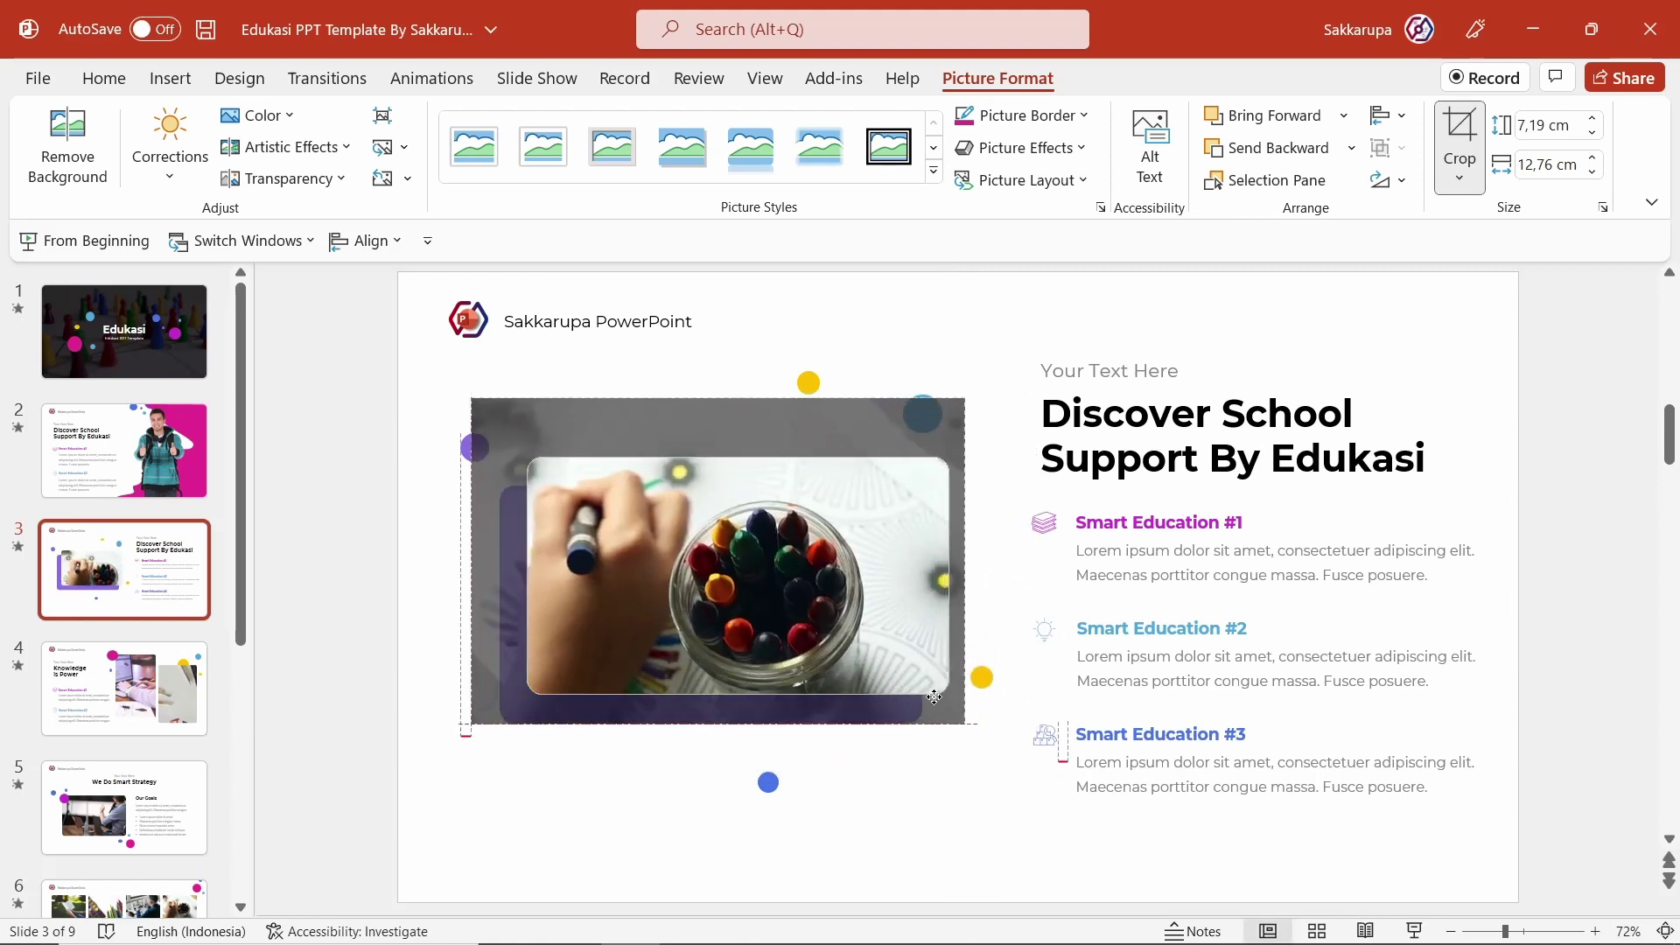
pyautogui.click(884, 785)
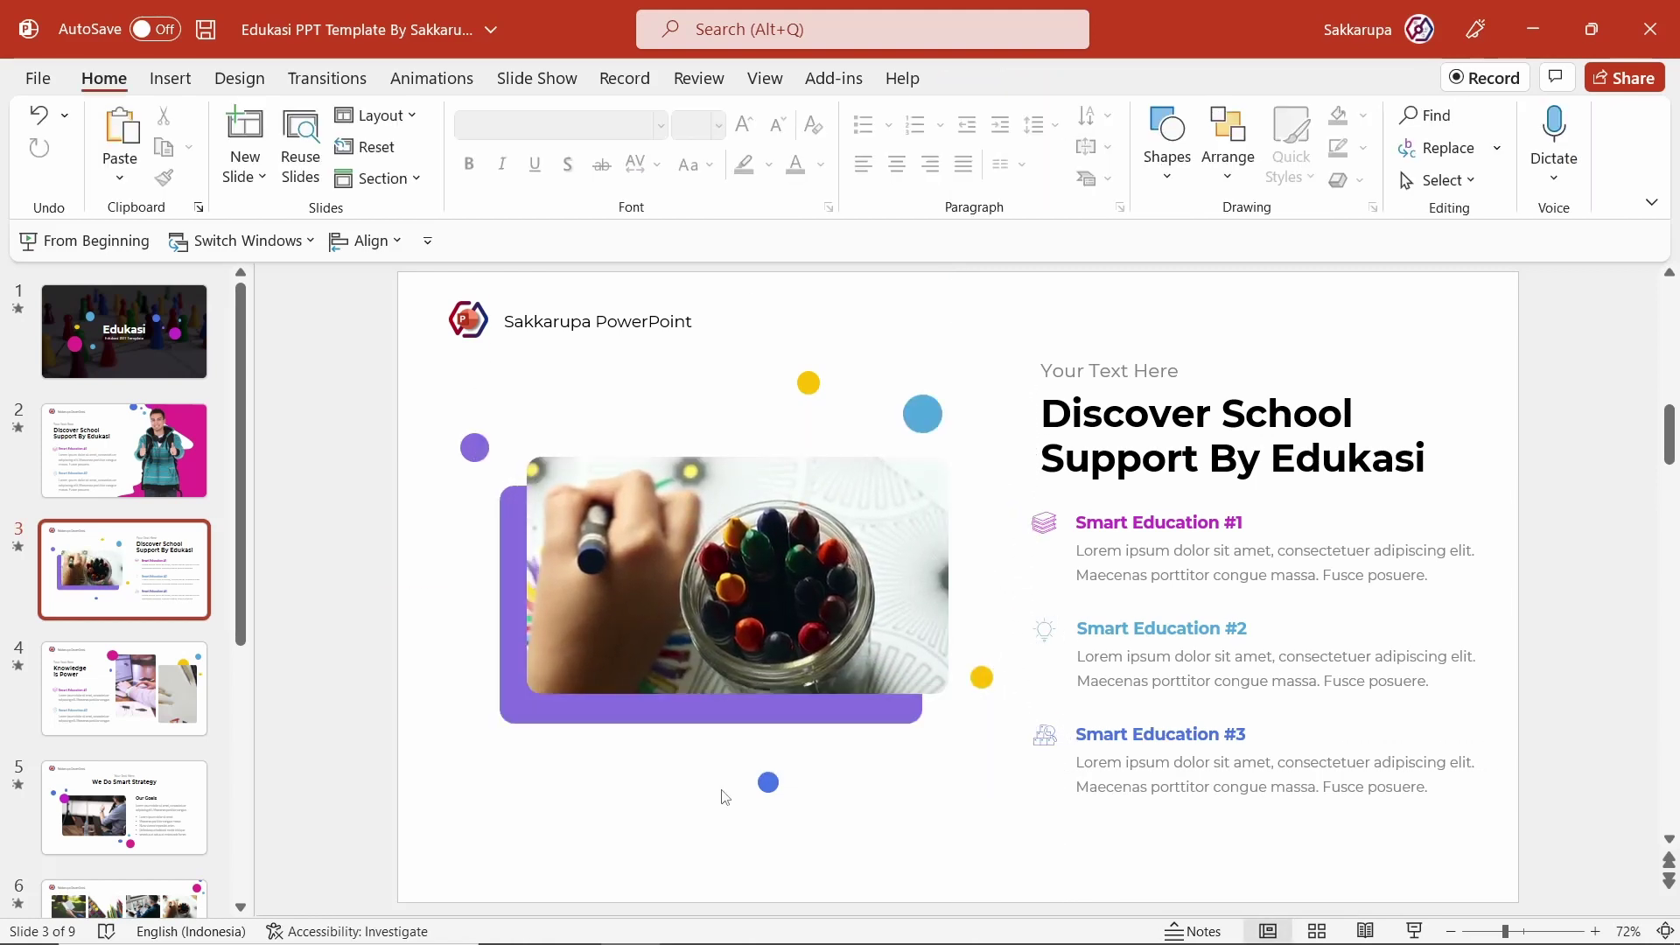
# - Go to slide 2 and check its Morph transition settings
pyautogui.scroll(-5, 179, 687)
pyautogui.scroll(3, 180, 687)
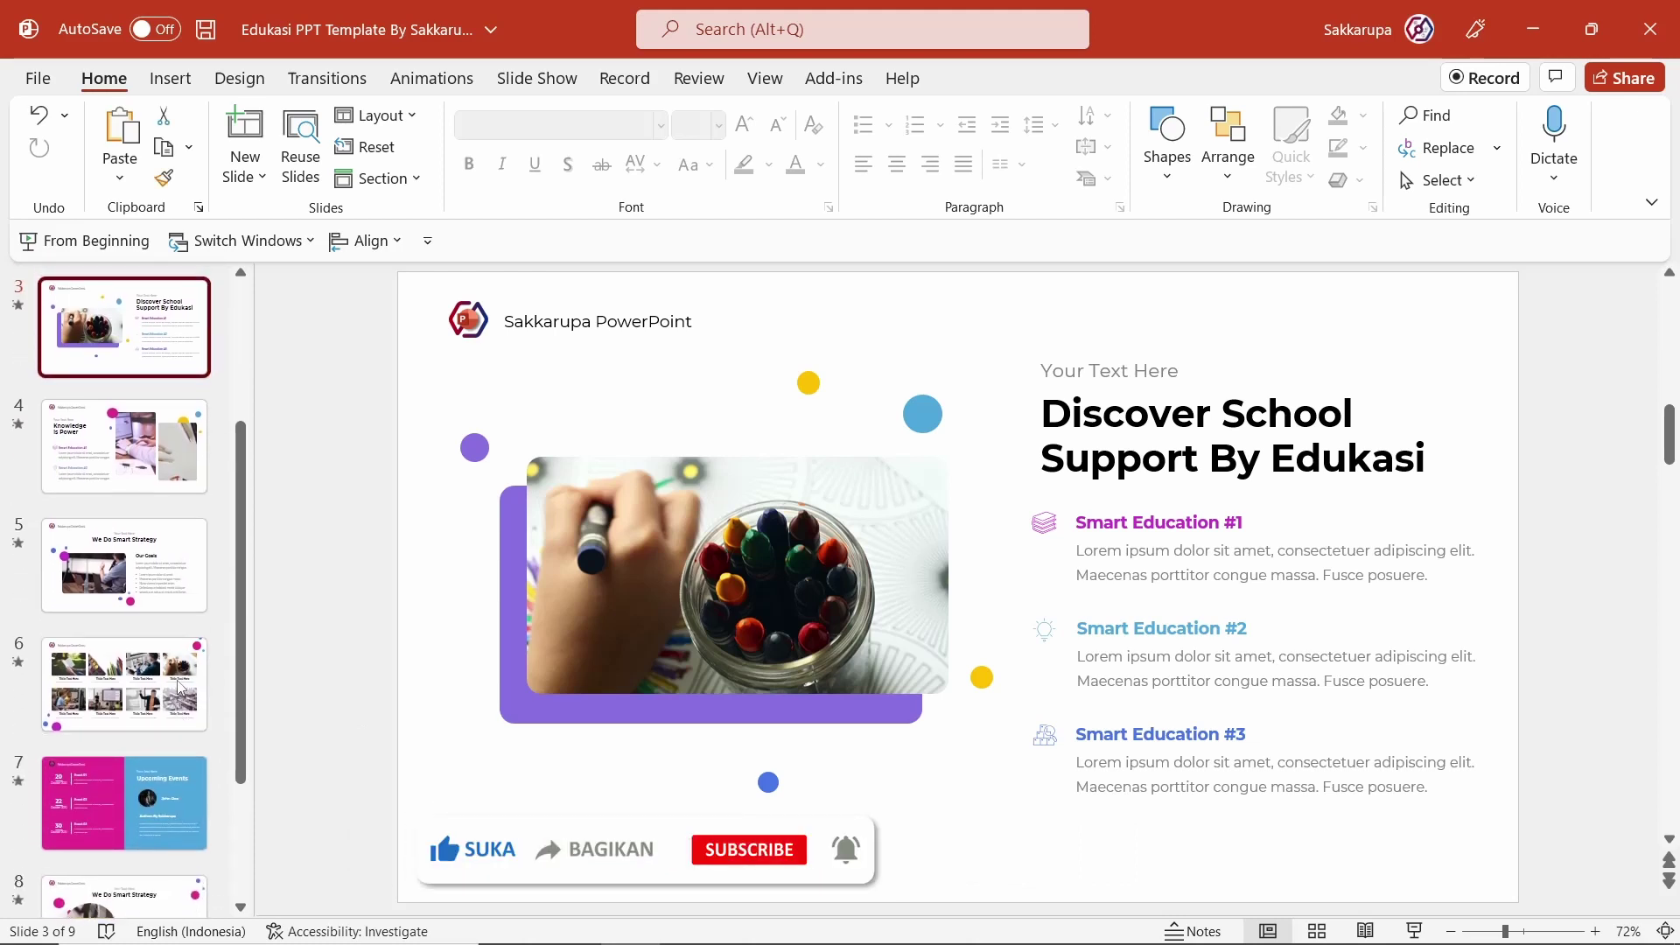
pyautogui.scroll(1, 179, 687)
pyautogui.scroll(1, 179, 687)
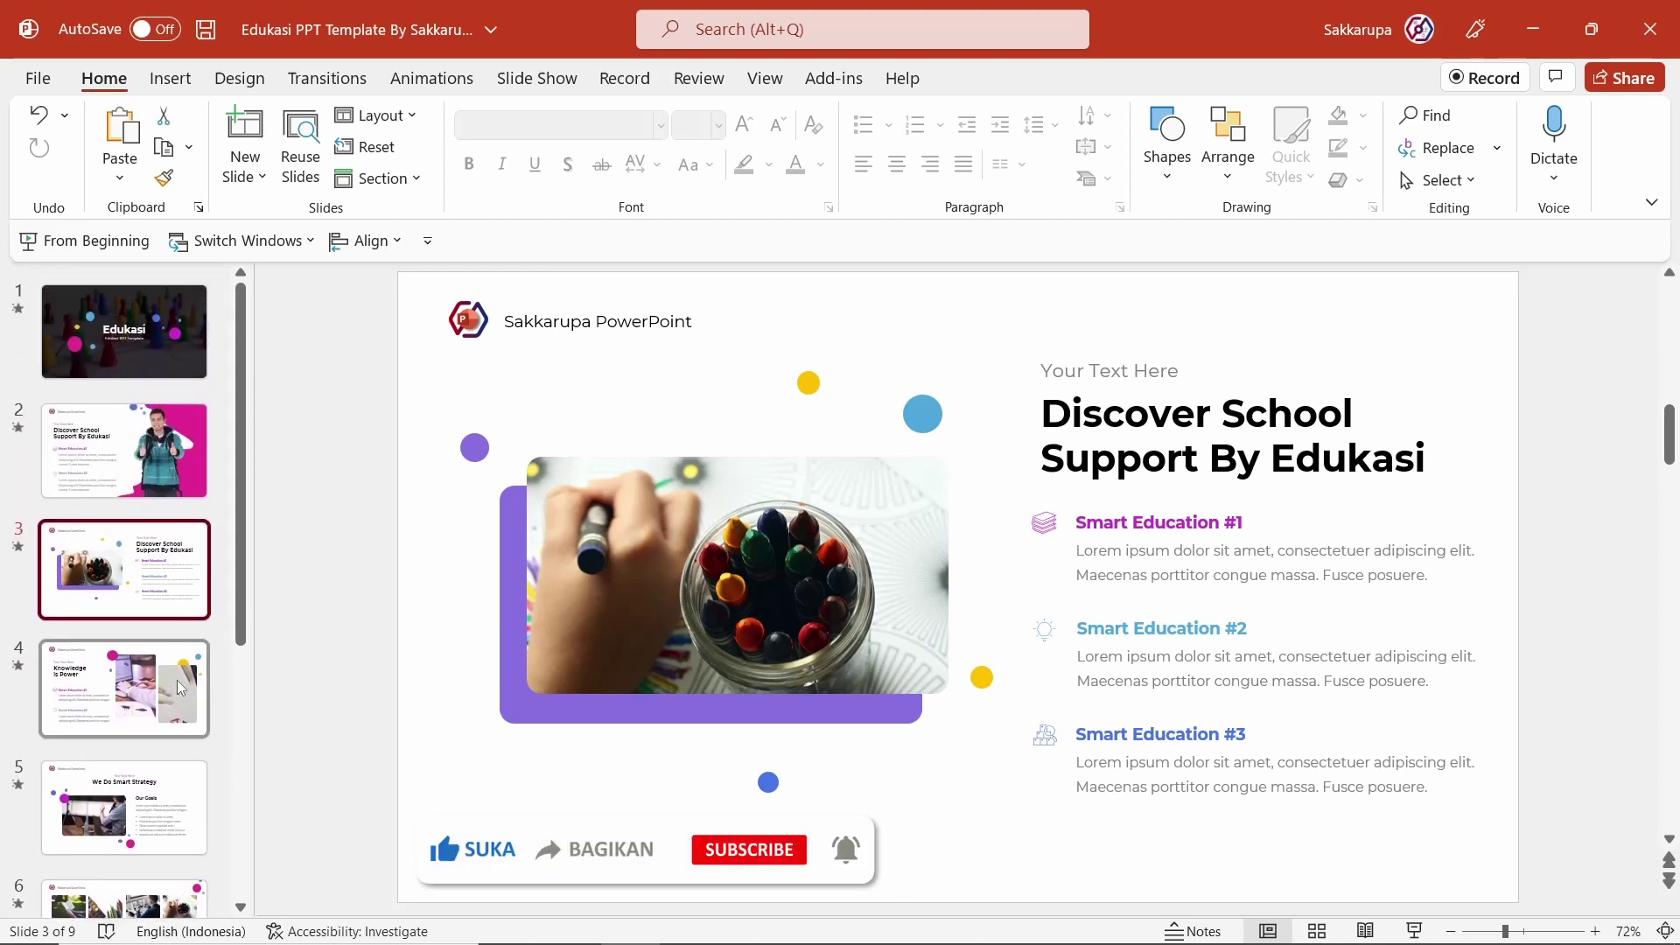
pyautogui.click(178, 447)
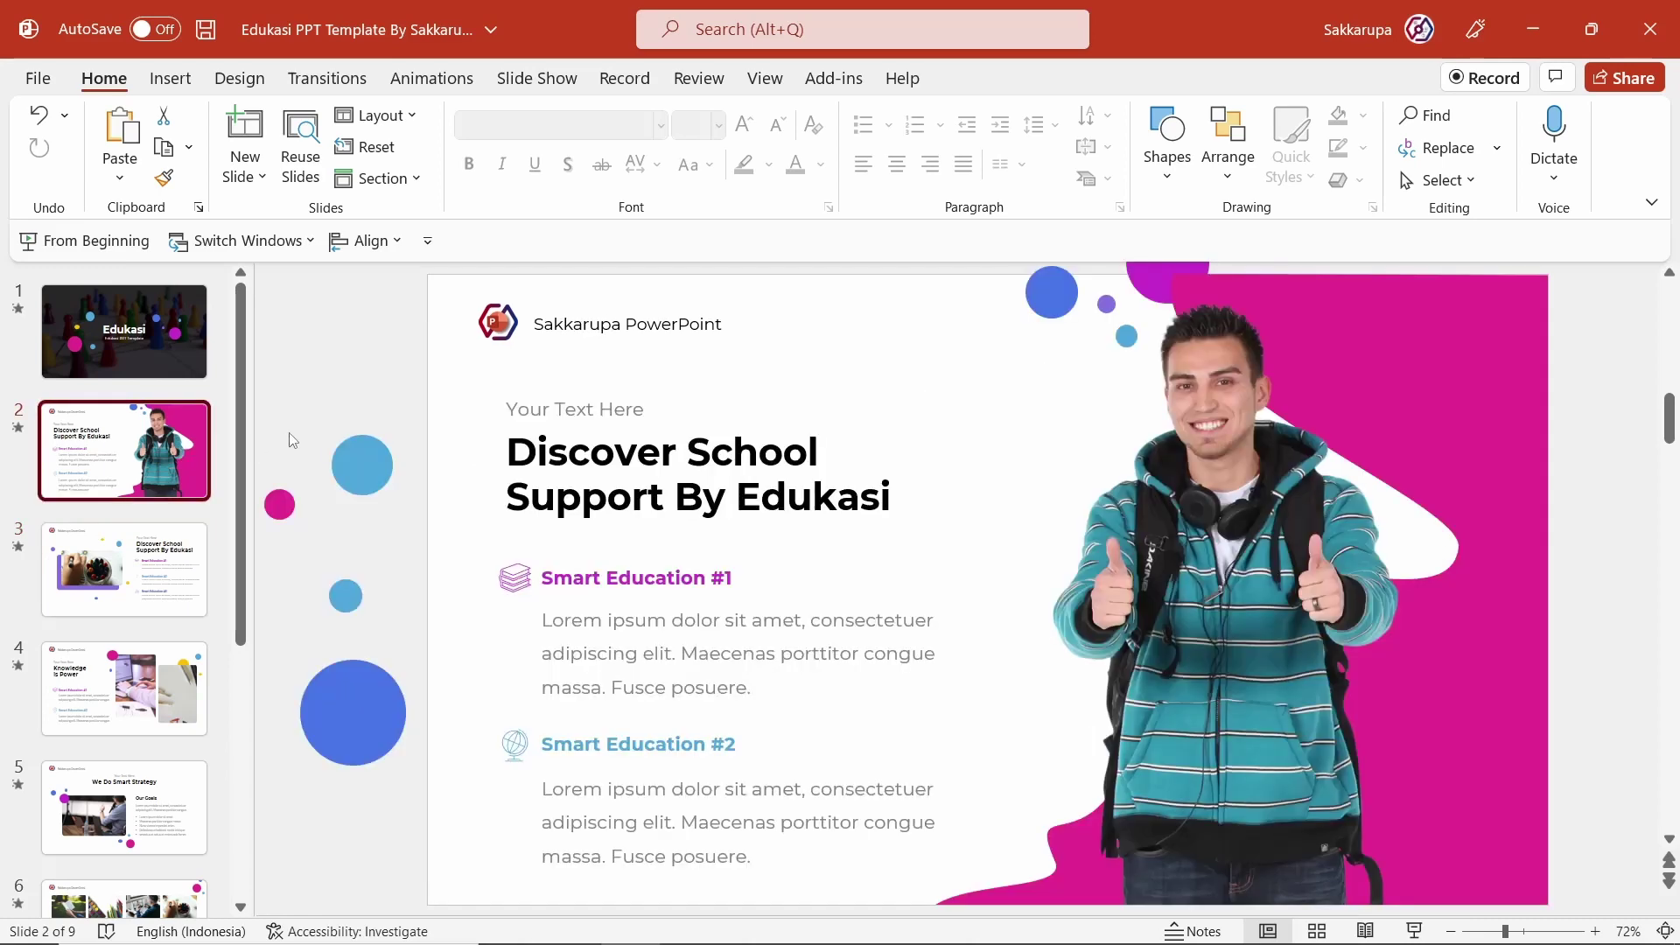
pyautogui.click(361, 78)
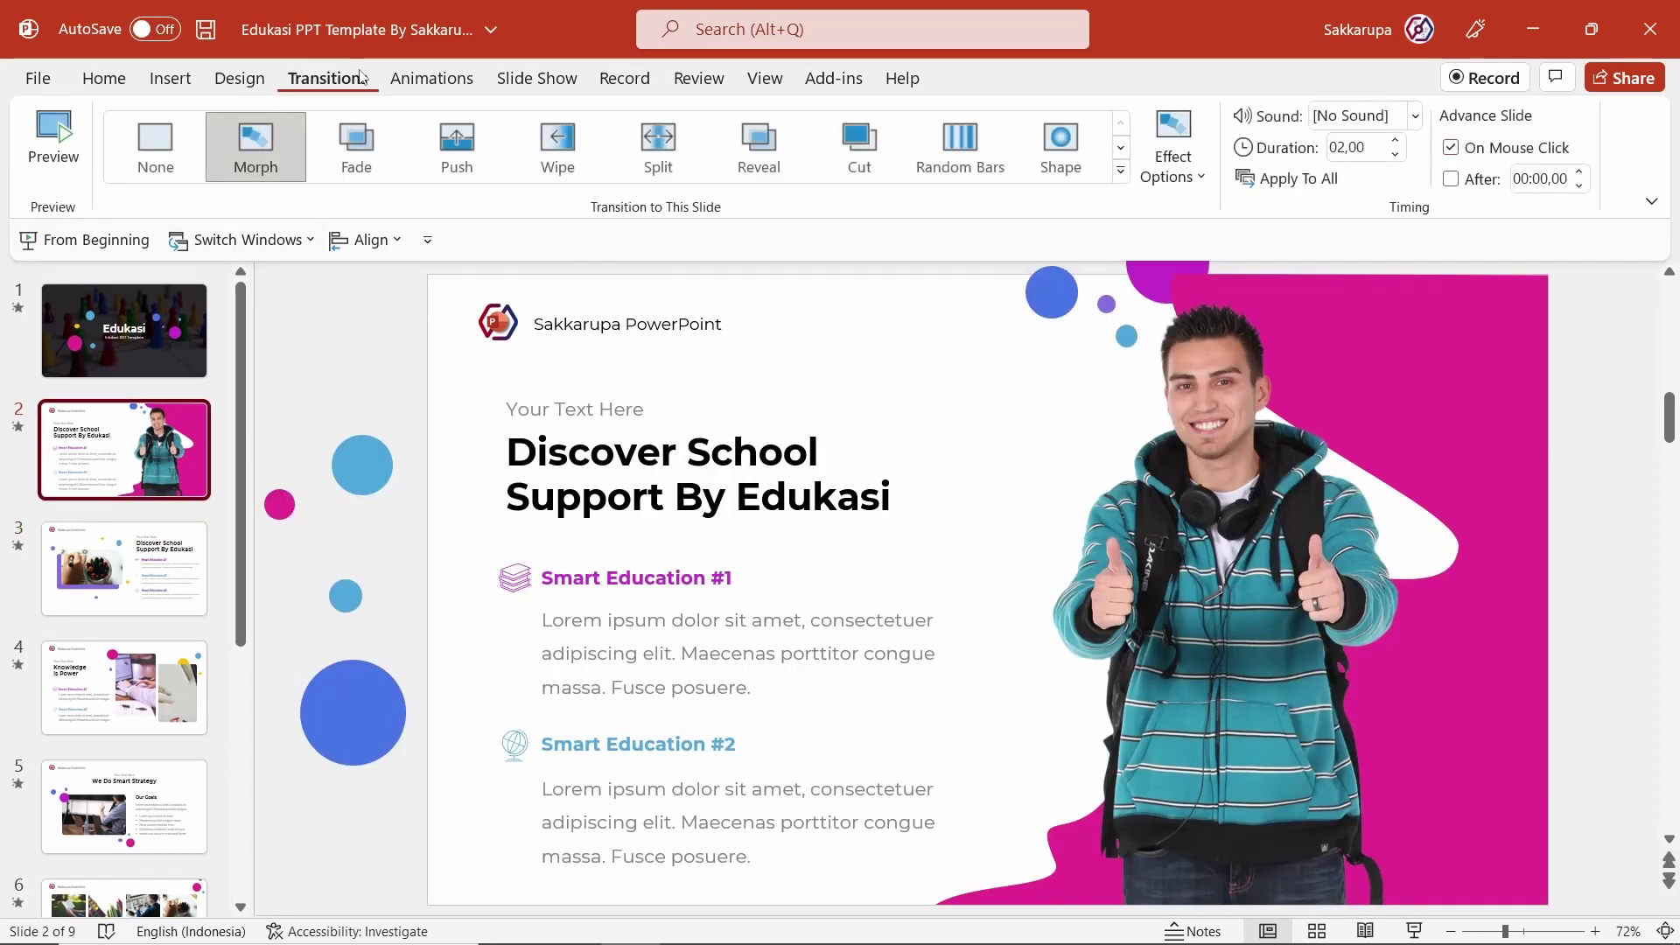
# - Select and deselect the light-blue circle, then bring up the slide layout gallery
pyautogui.click(378, 482)
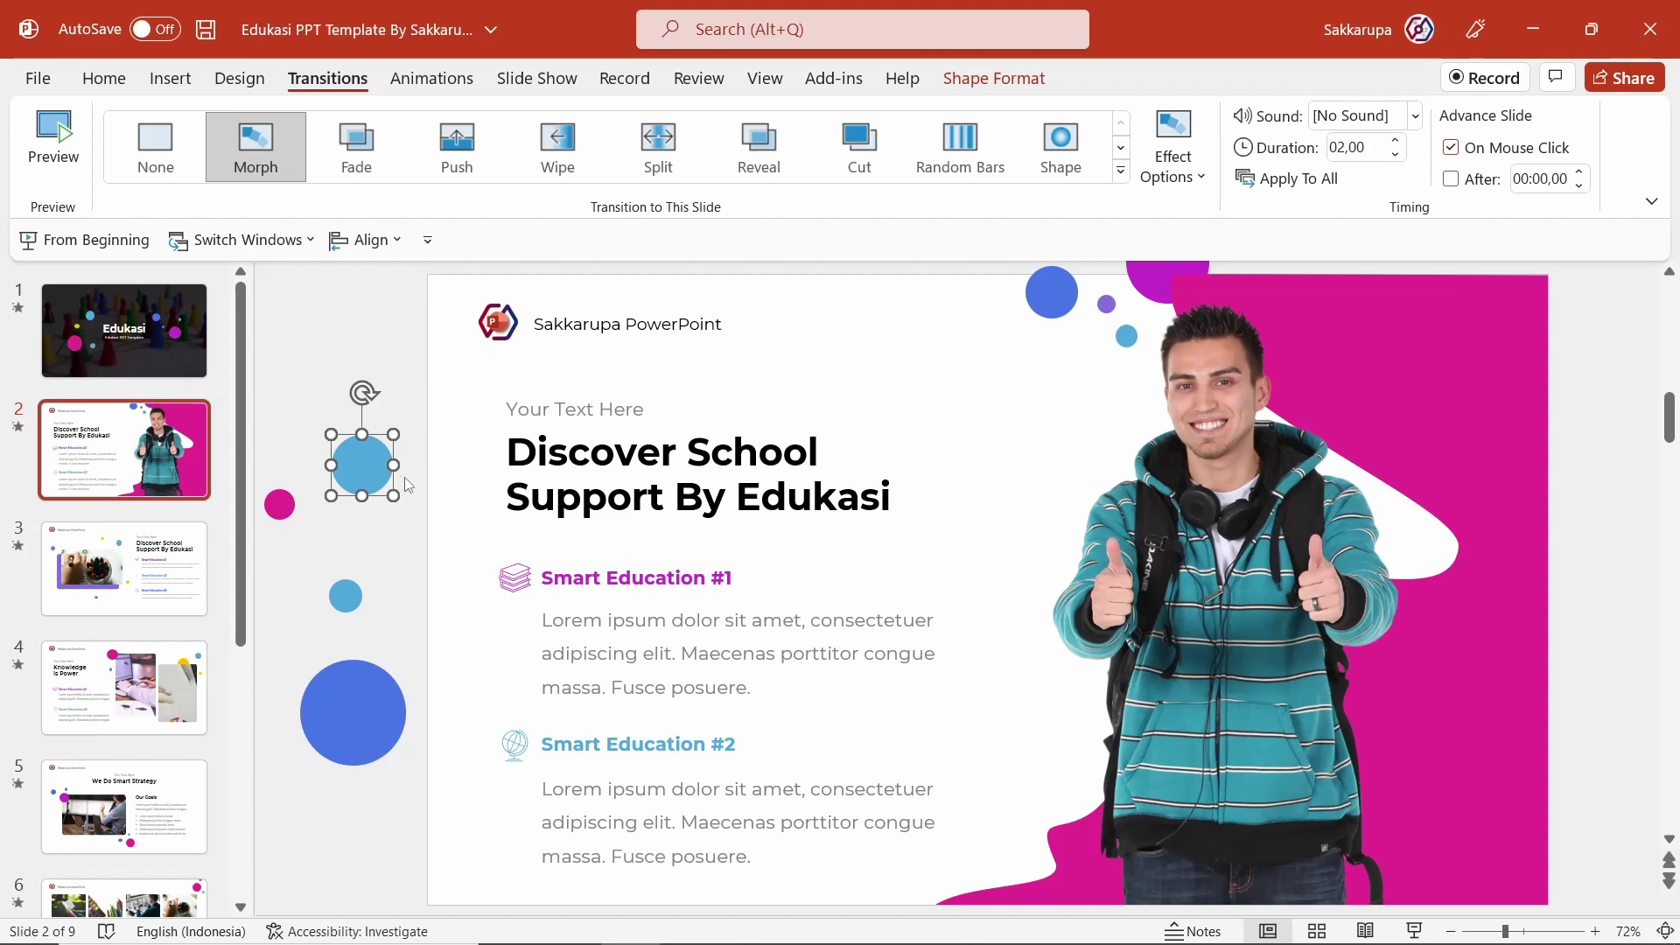
pyautogui.click(407, 484)
pyautogui.click(123, 82)
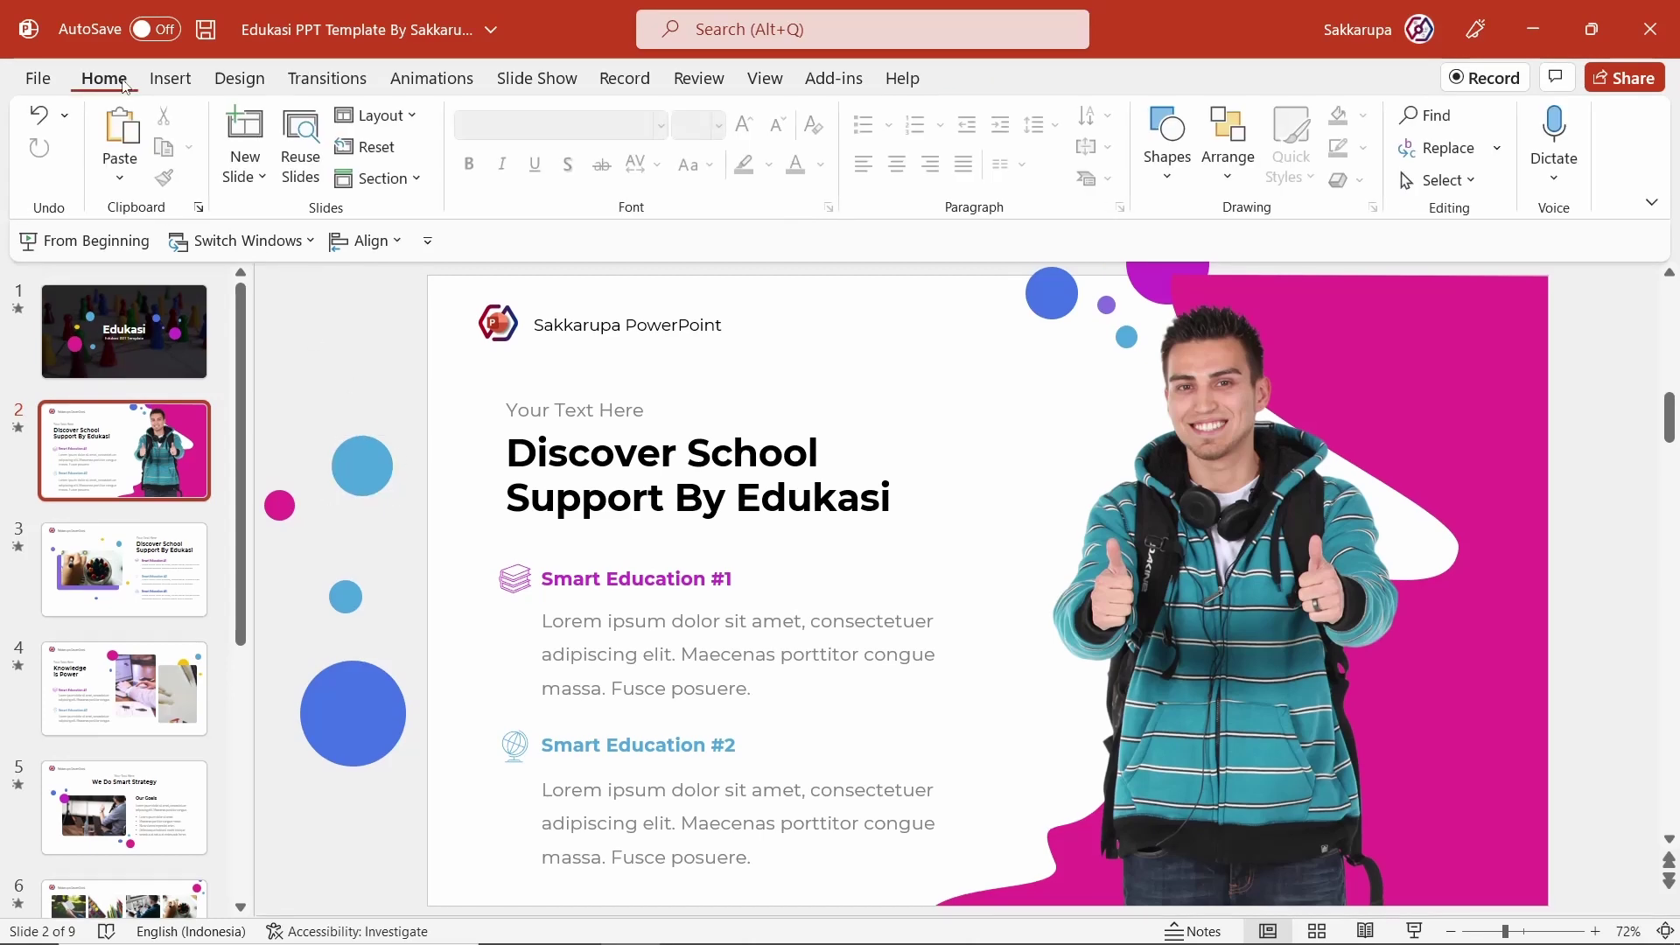
pyautogui.click(375, 114)
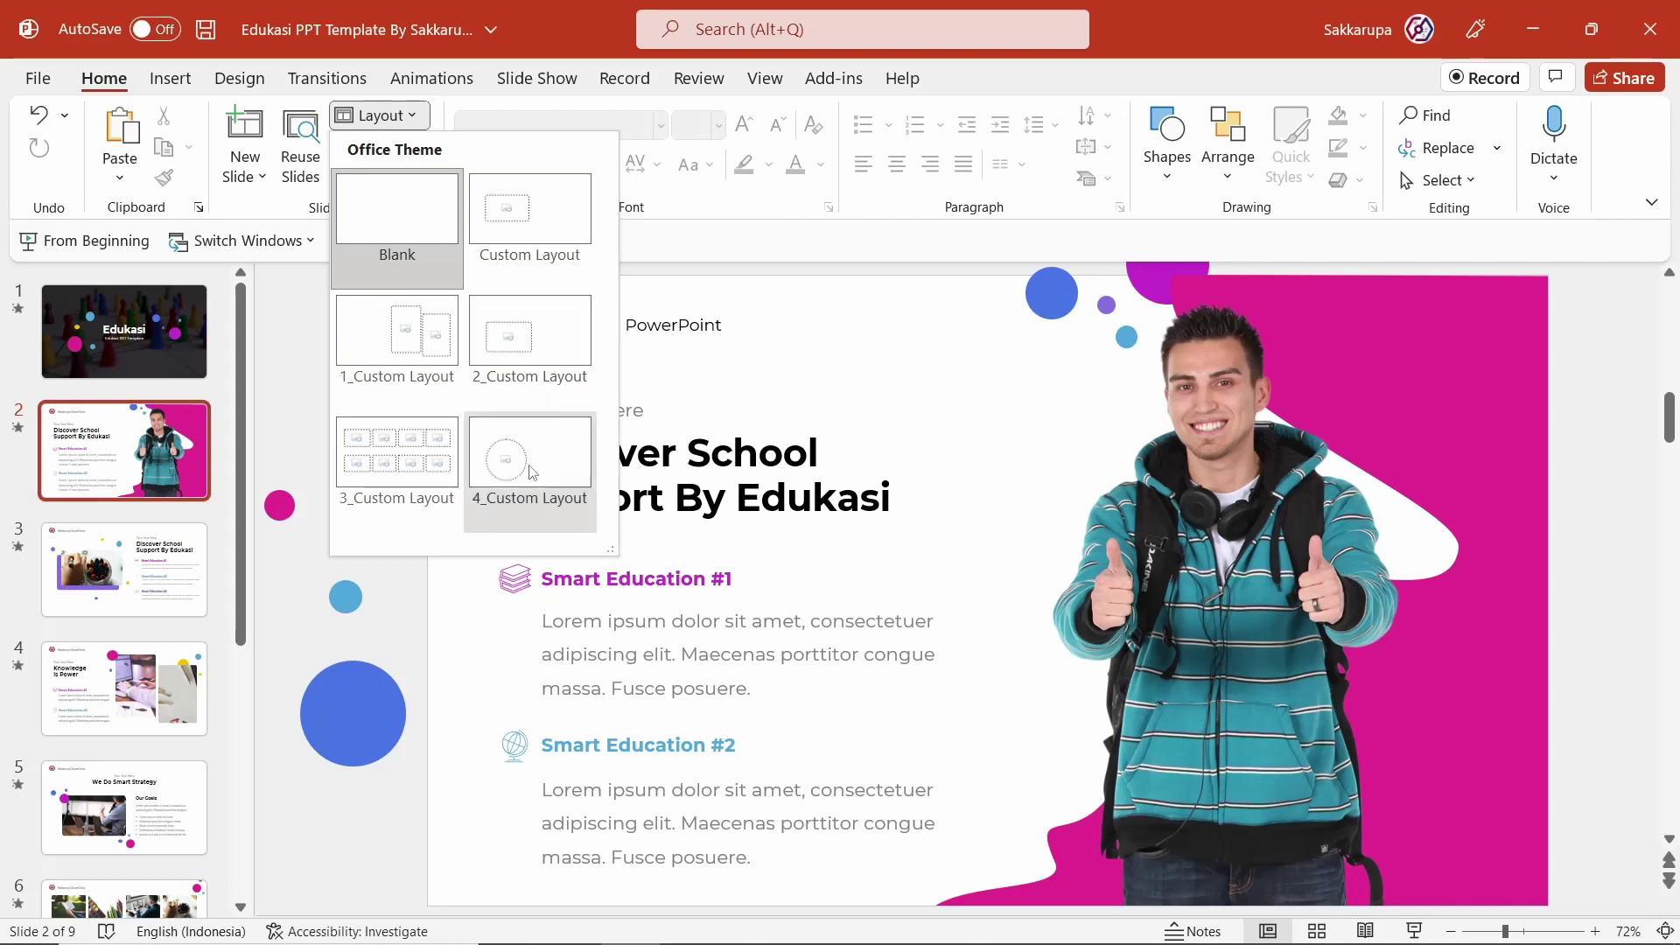
pyautogui.click(417, 589)
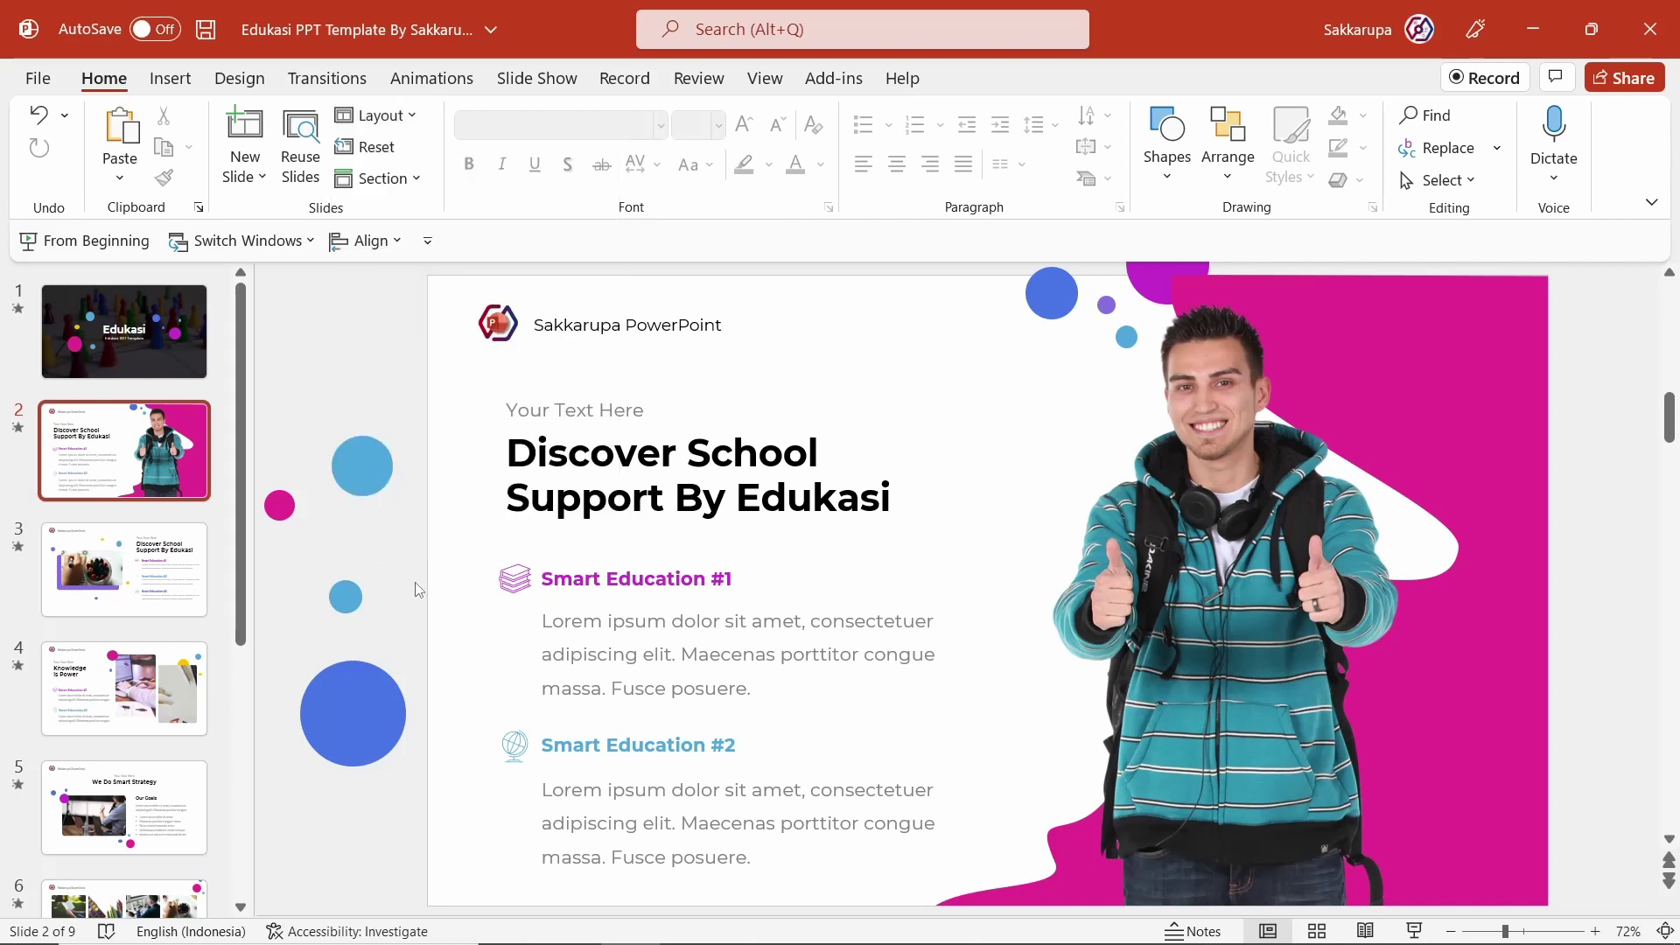
pyautogui.click(768, 91)
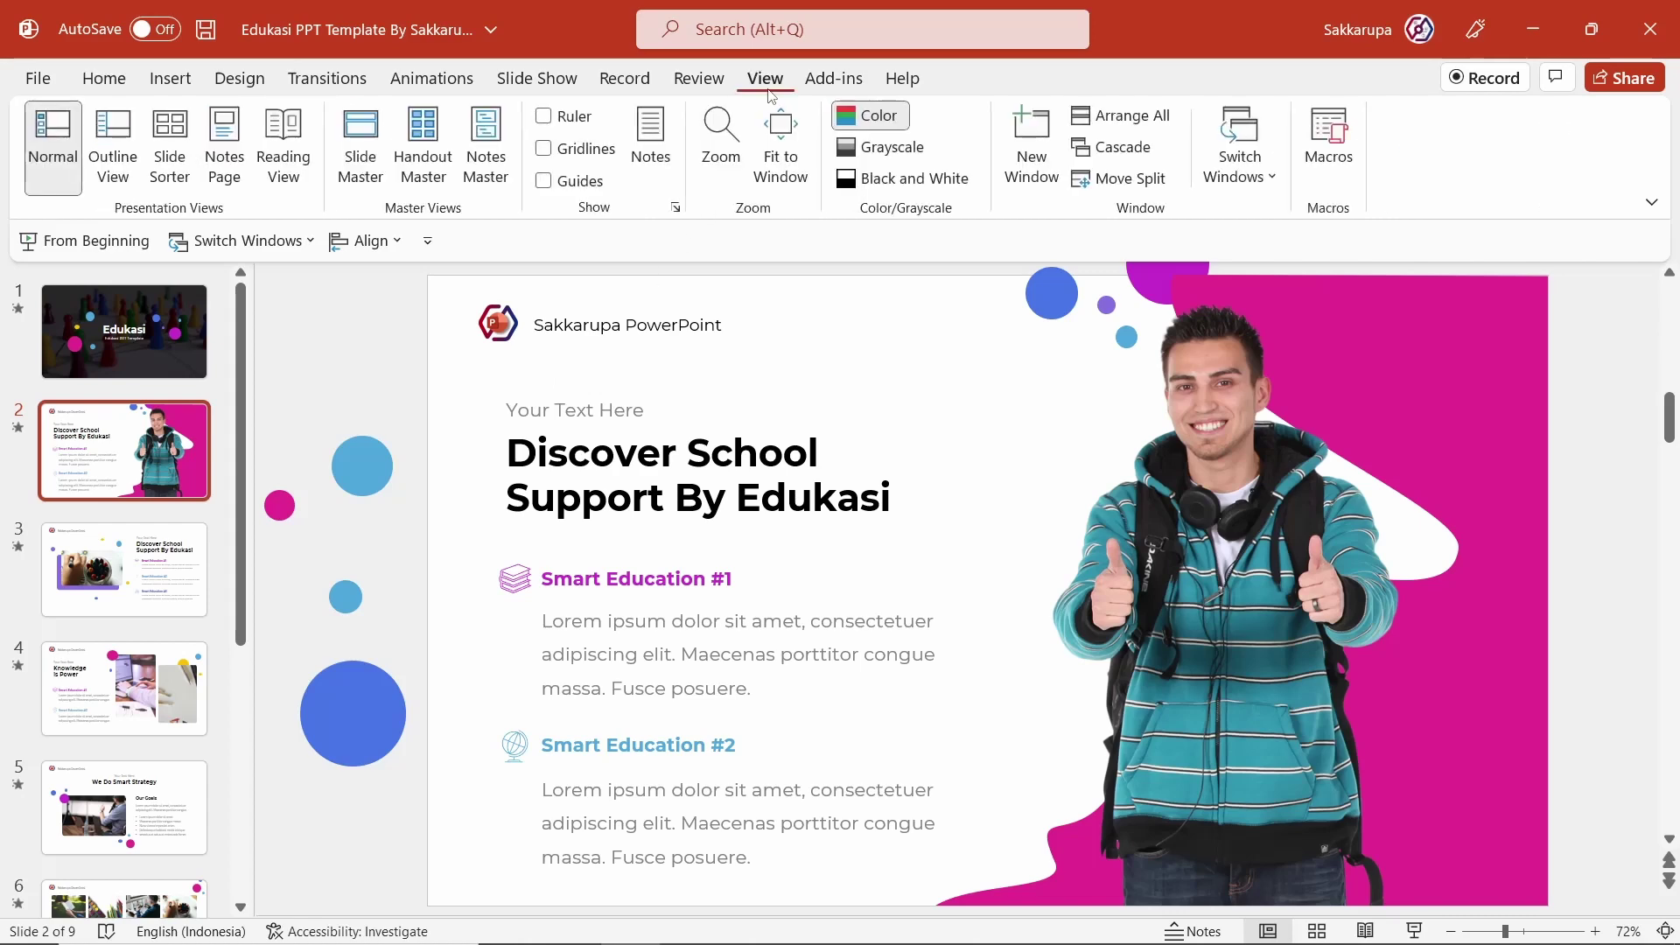
pyautogui.click(360, 140)
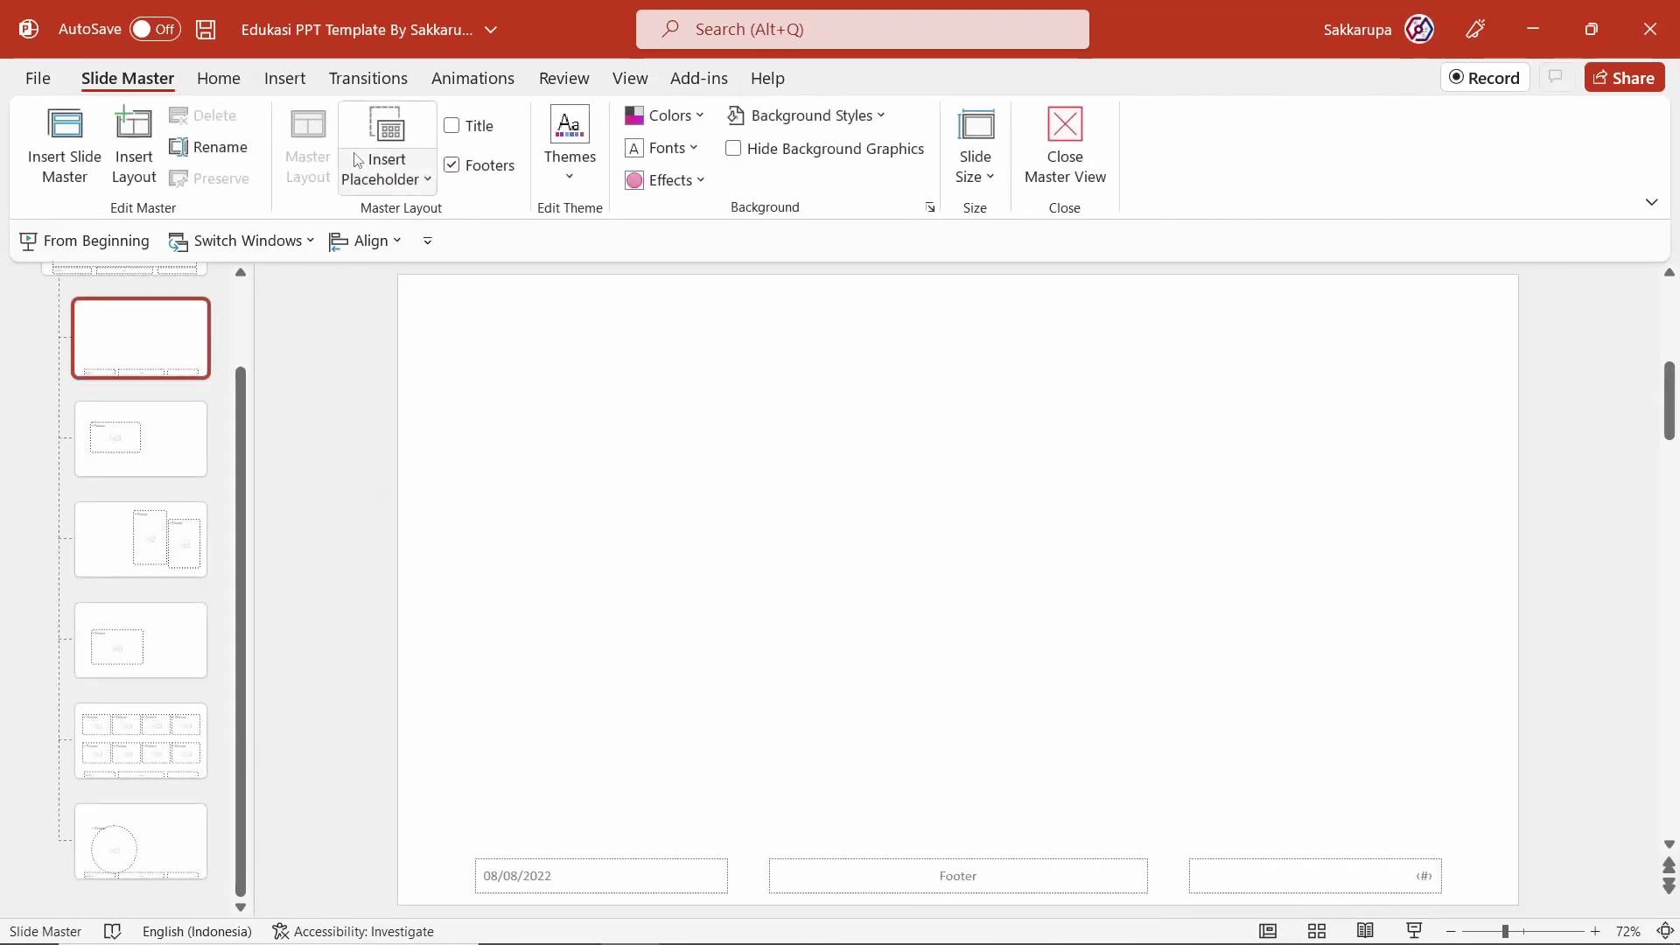
pyautogui.click(150, 417)
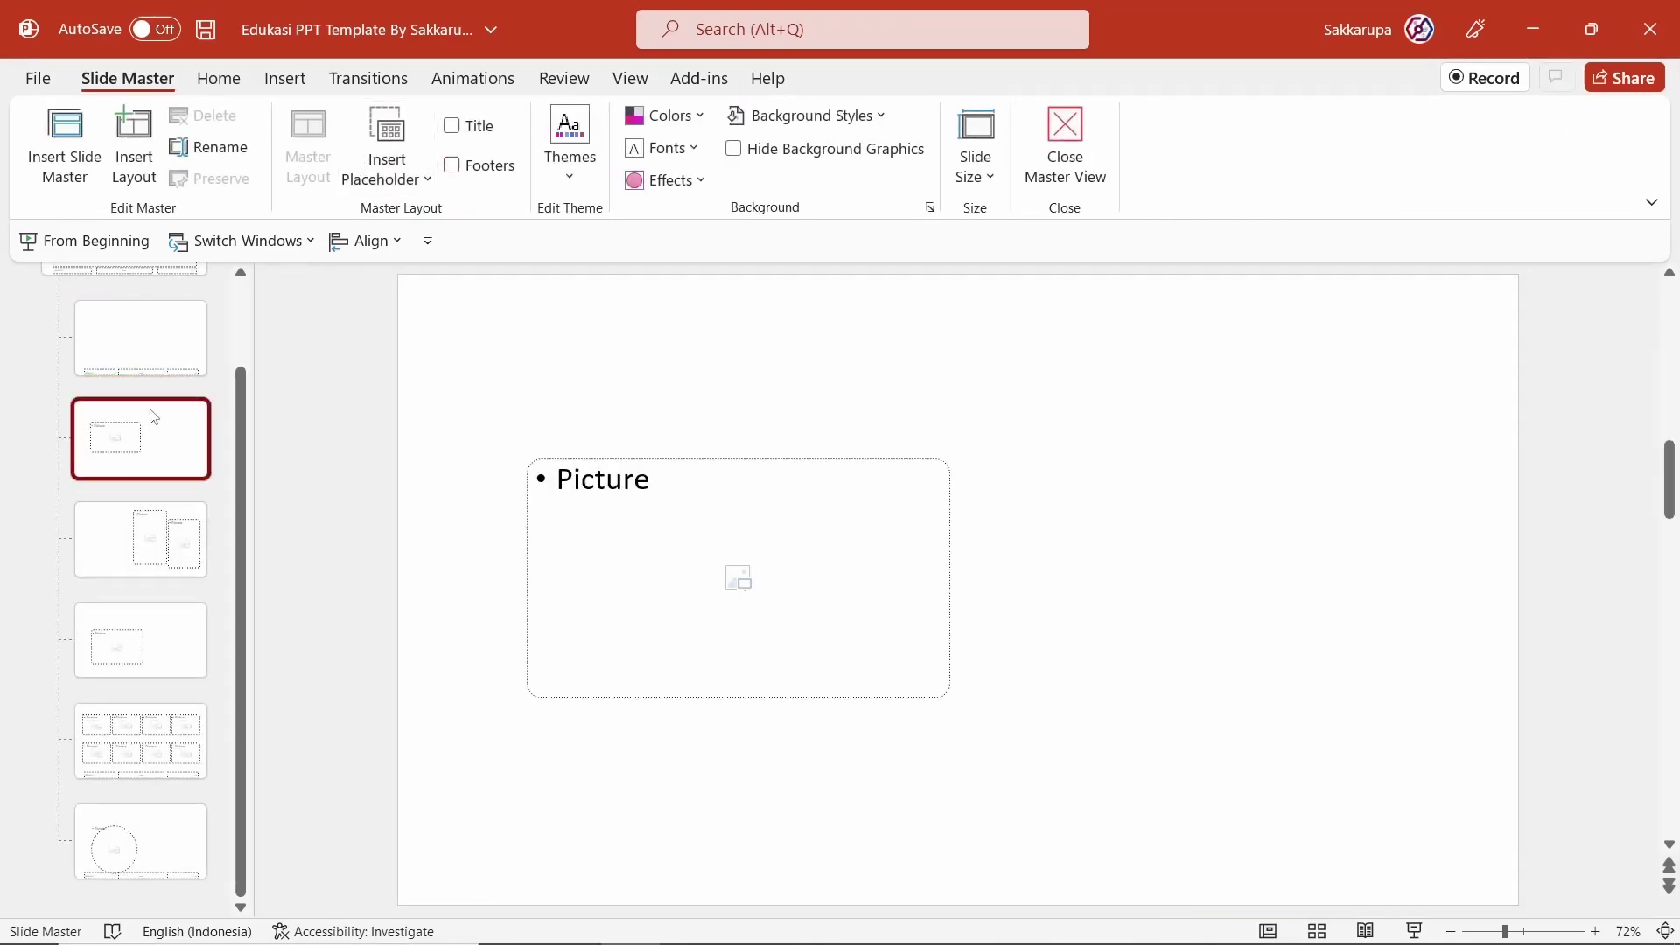
pyautogui.click(166, 536)
pyautogui.click(153, 627)
pyautogui.click(140, 744)
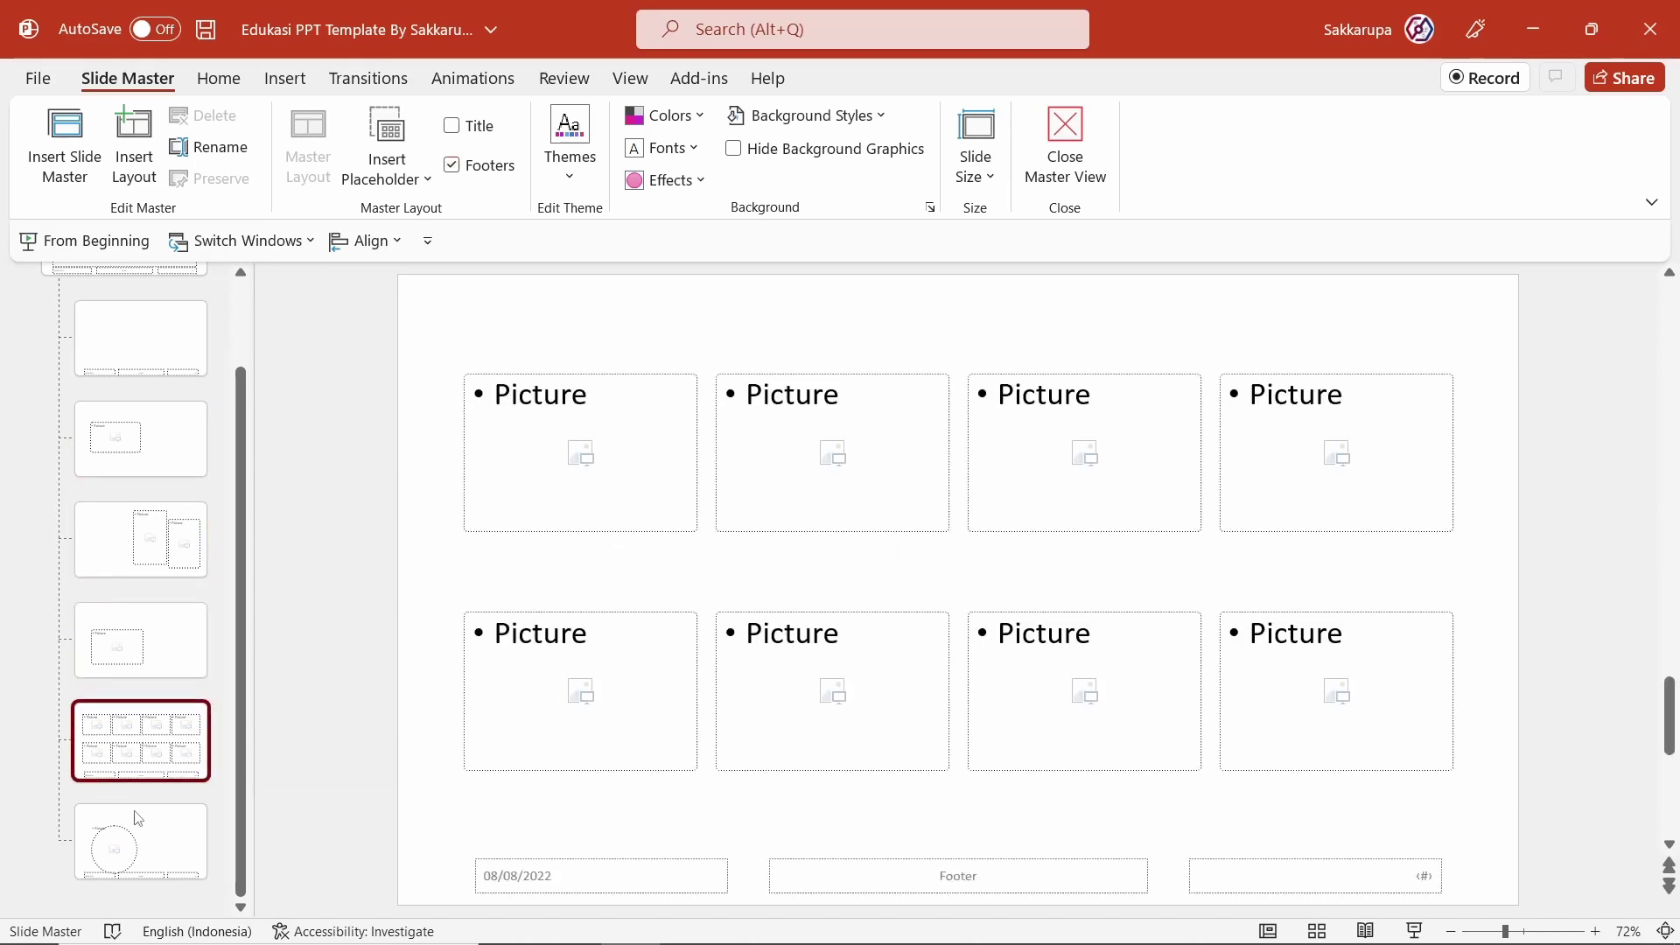
pyautogui.click(144, 847)
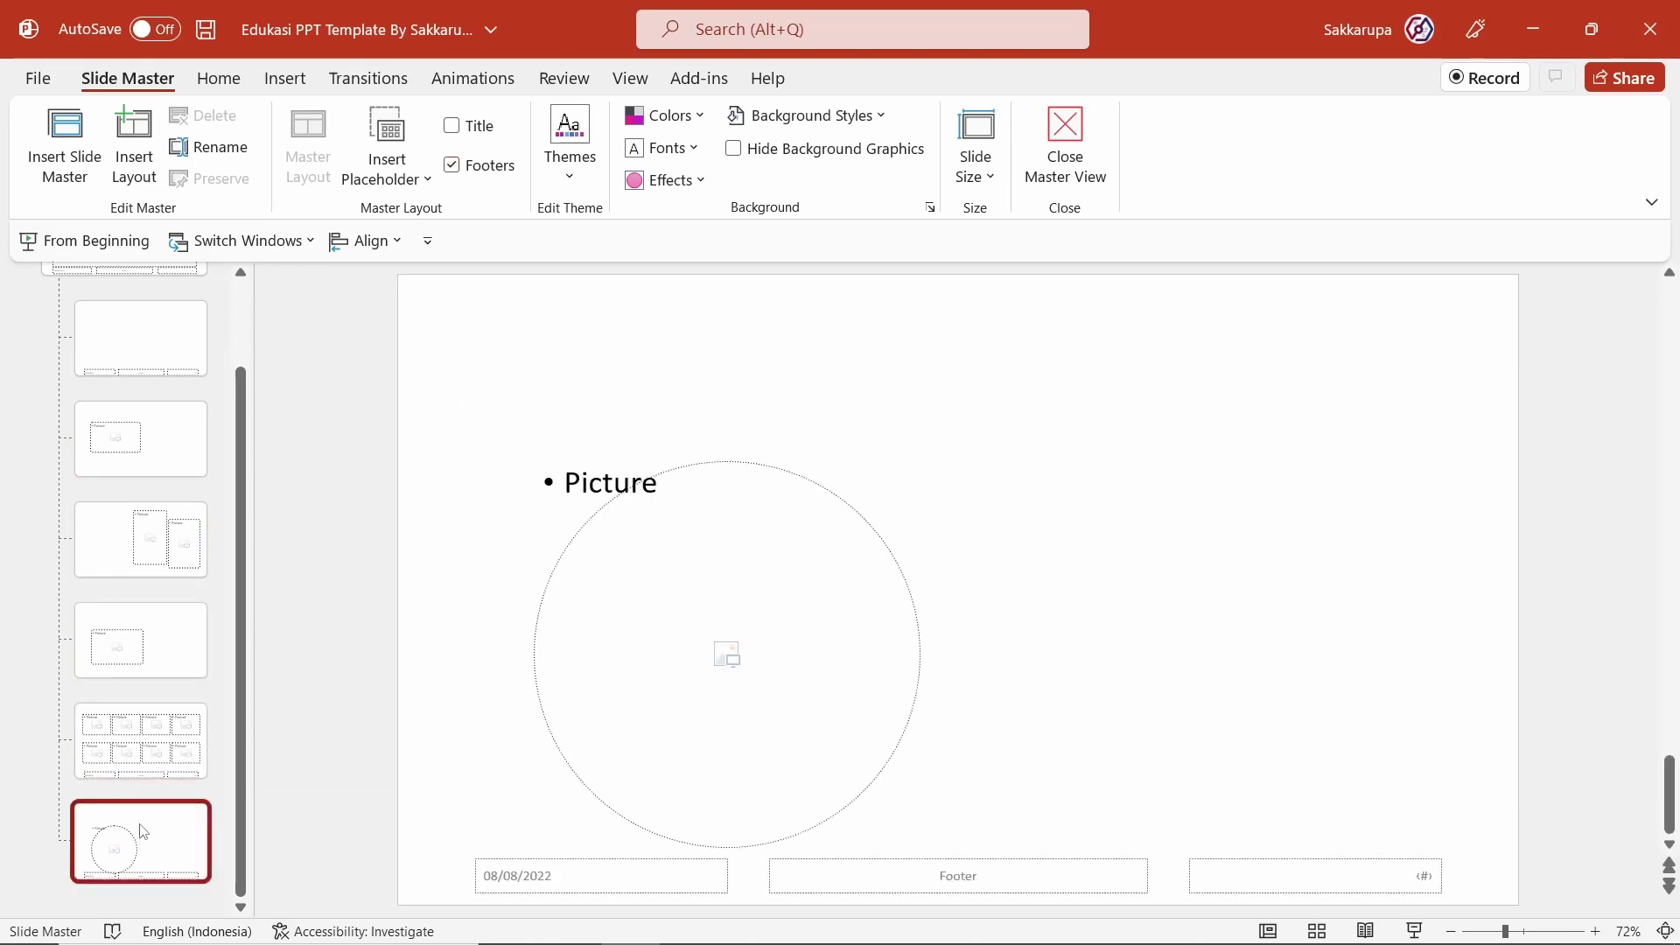
pyautogui.click(1077, 143)
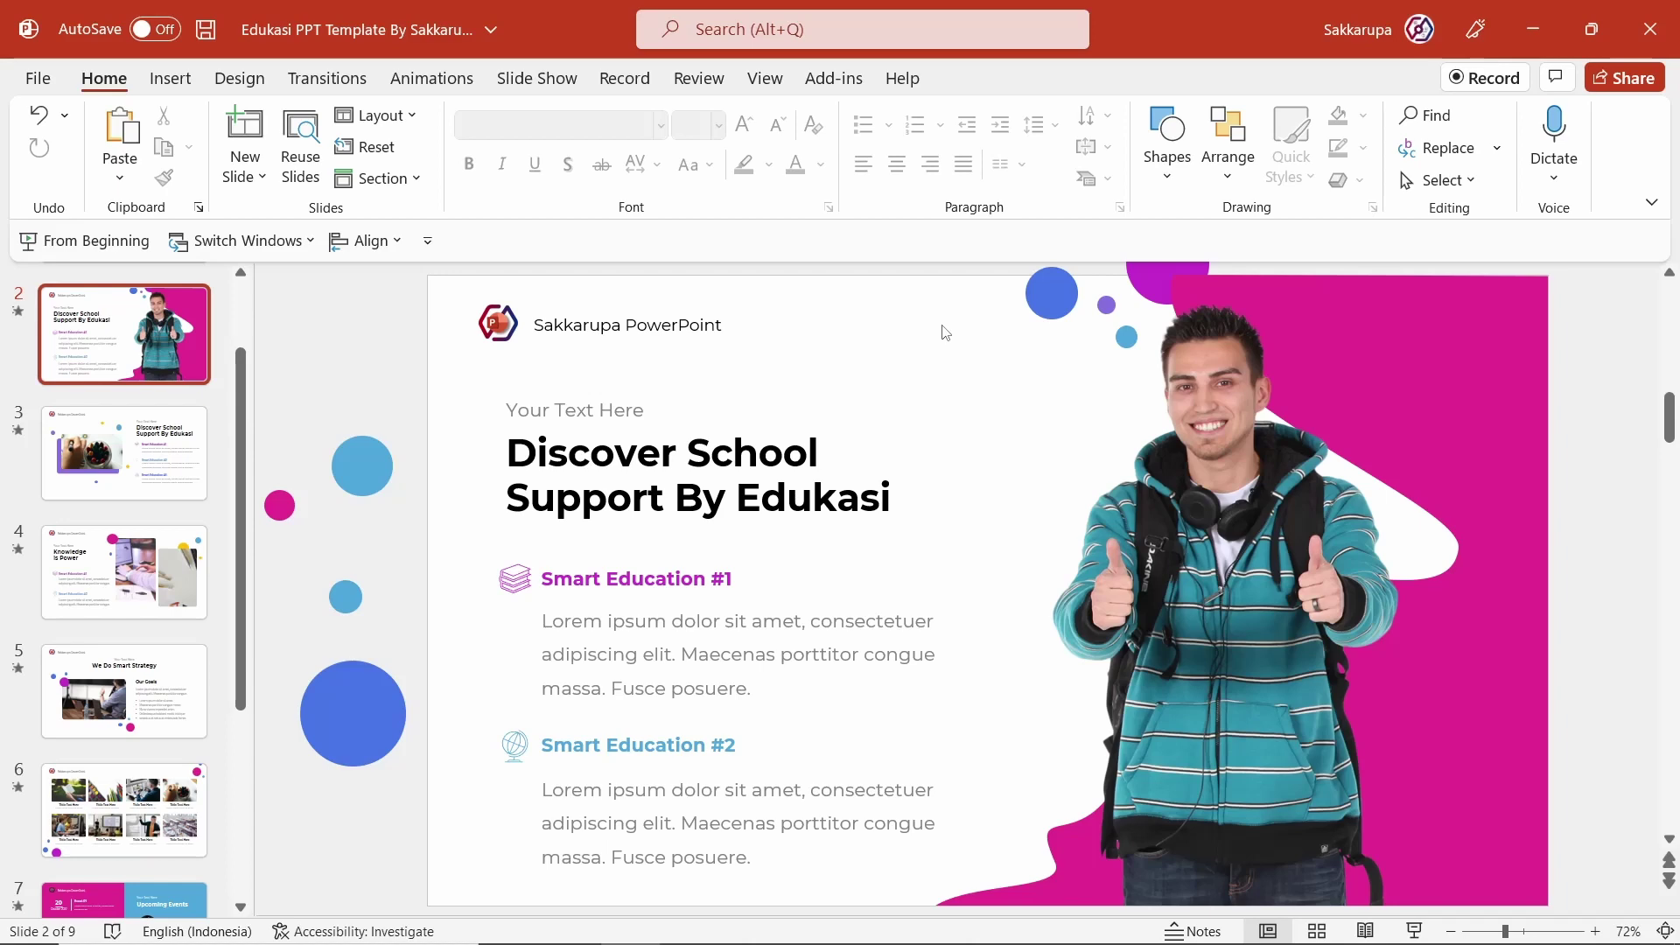
# - Apply the Blue II theme colour scheme to the presentation
pyautogui.click(232, 76)
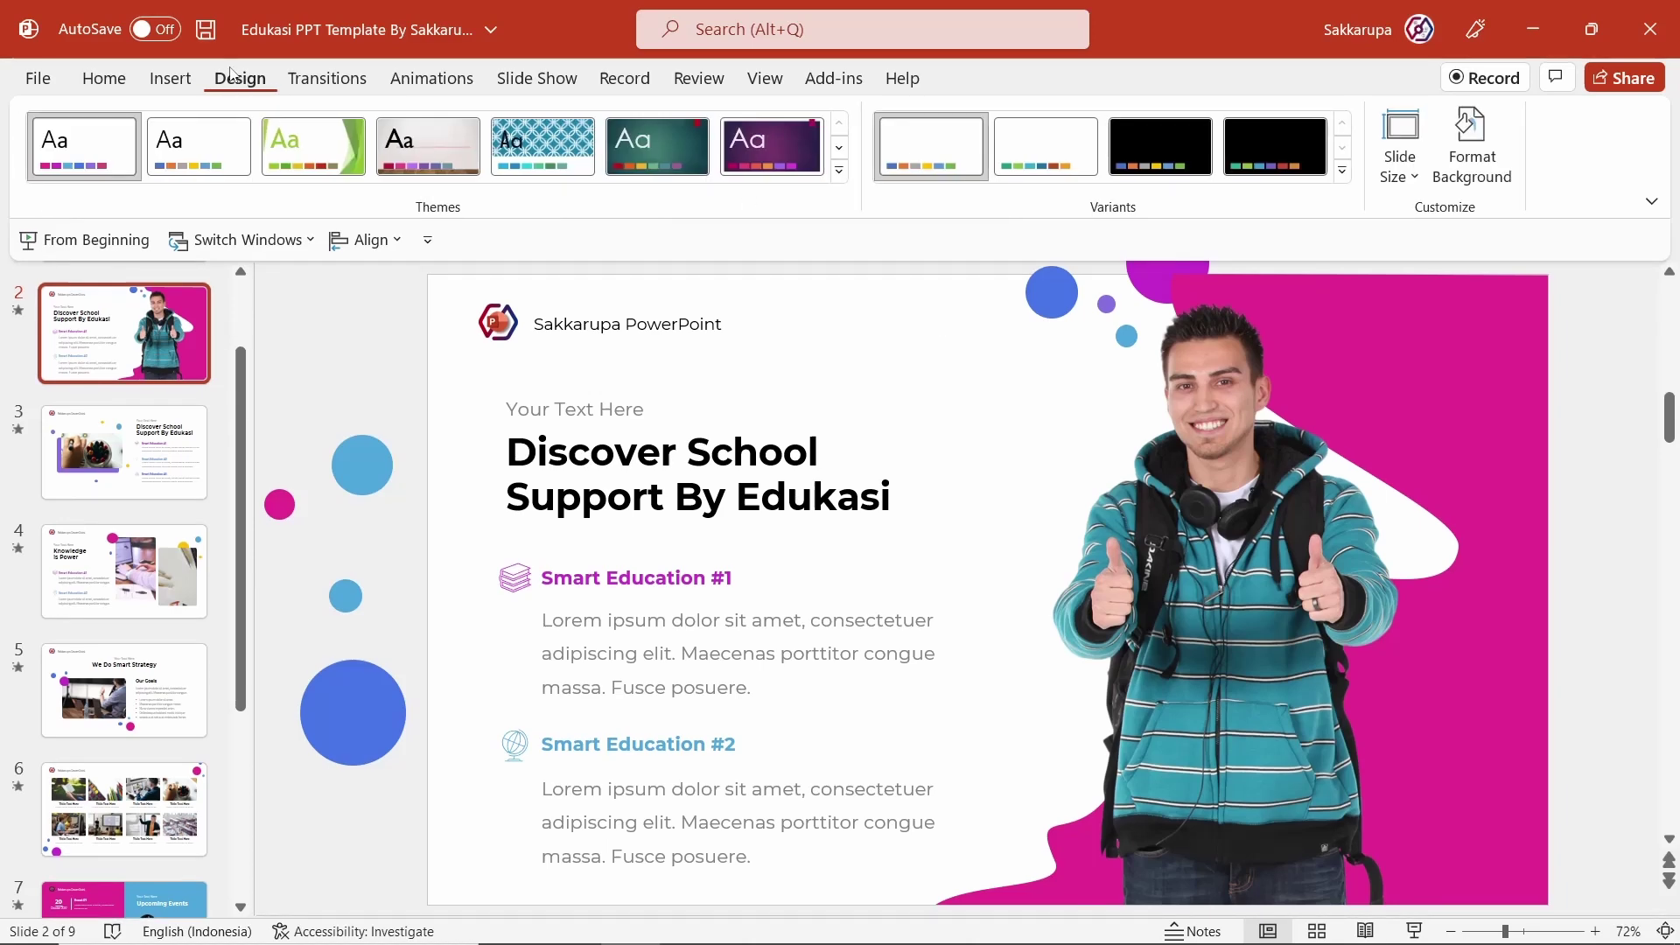
pyautogui.click(1343, 171)
pyautogui.moveTo(940, 212)
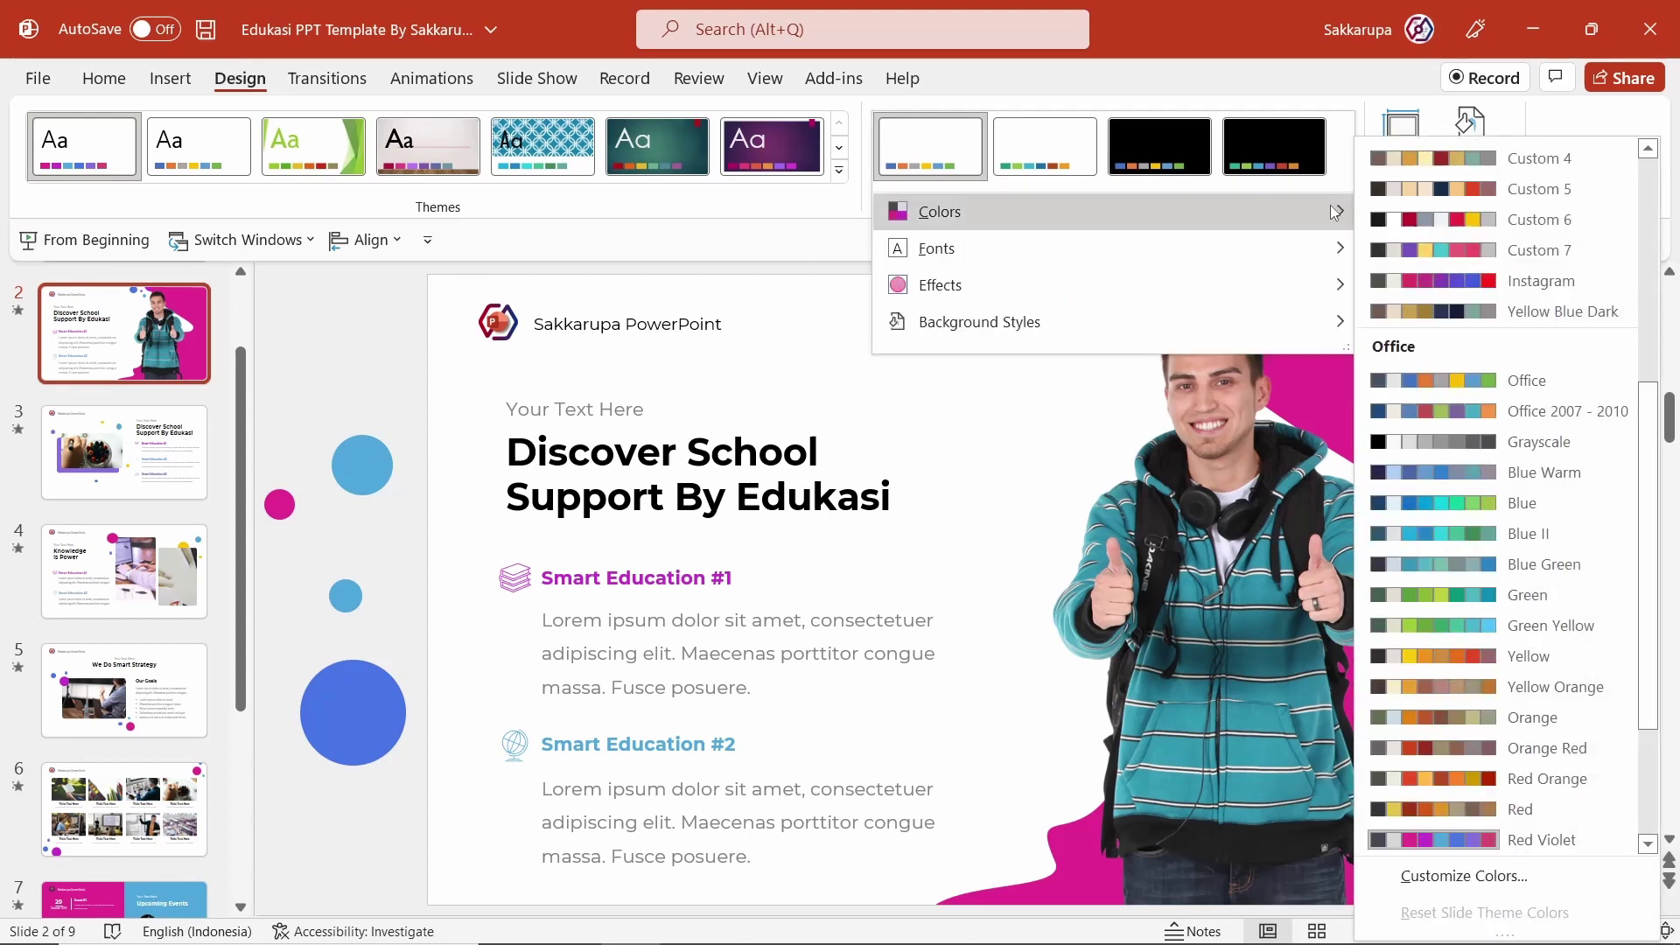
pyautogui.click(1562, 534)
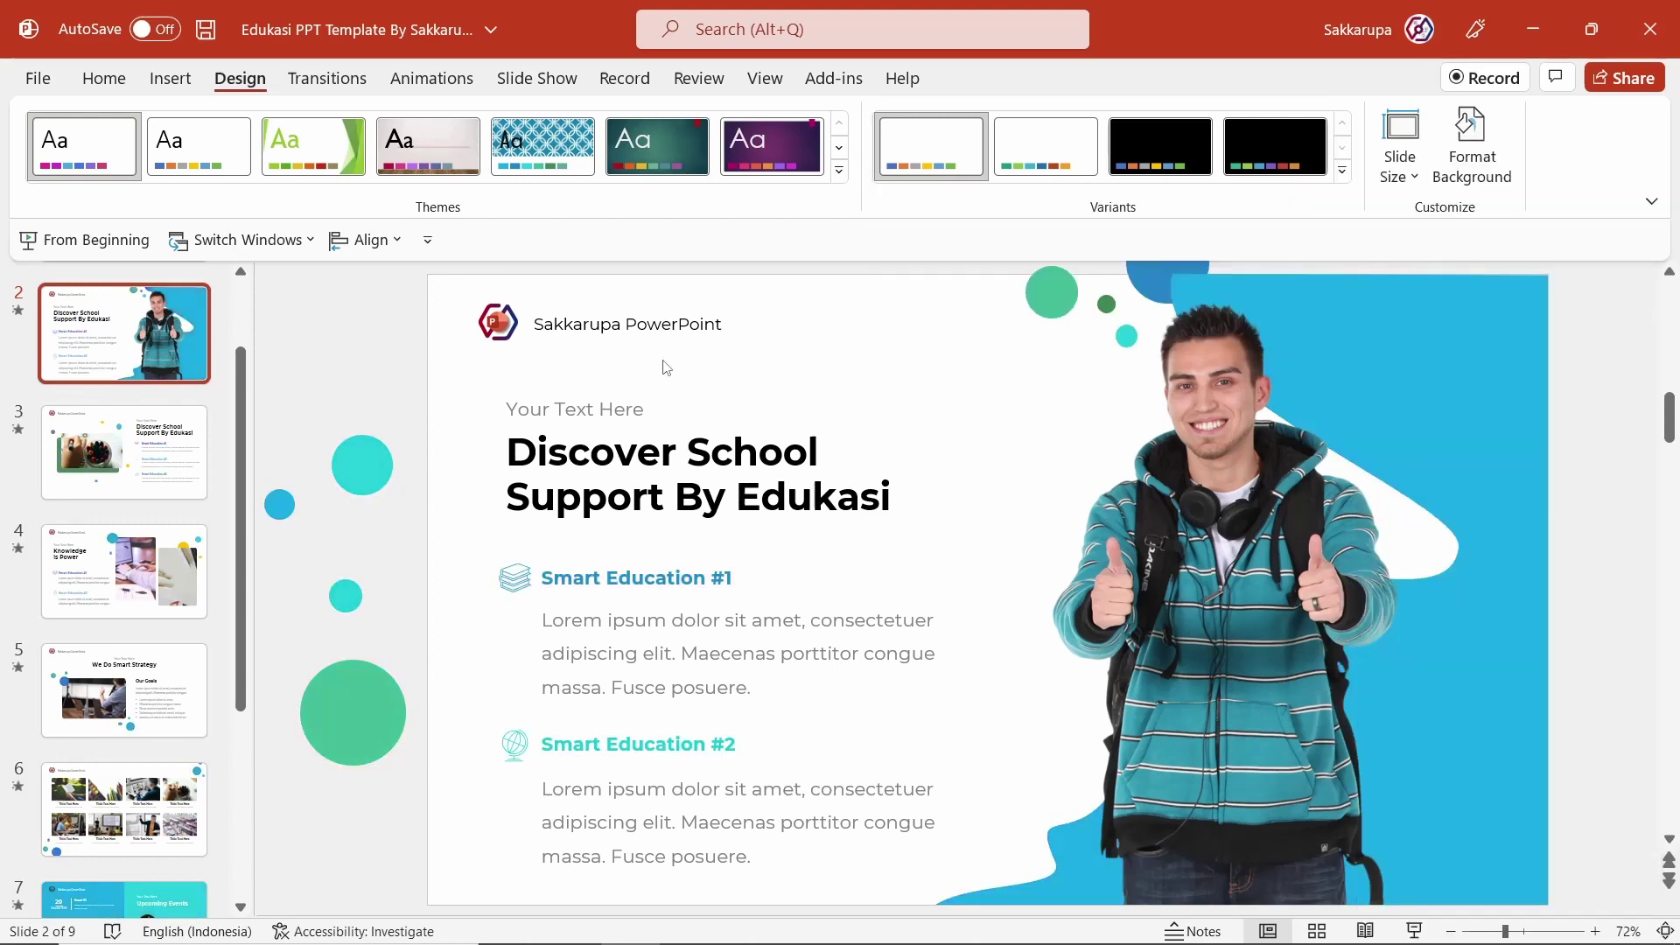
# - Review slides 3, 4, 7, 8, 1 and 2 in the new blue-green colours
pyautogui.click(140, 459)
pyautogui.click(131, 568)
pyautogui.scroll(-2, 140, 613)
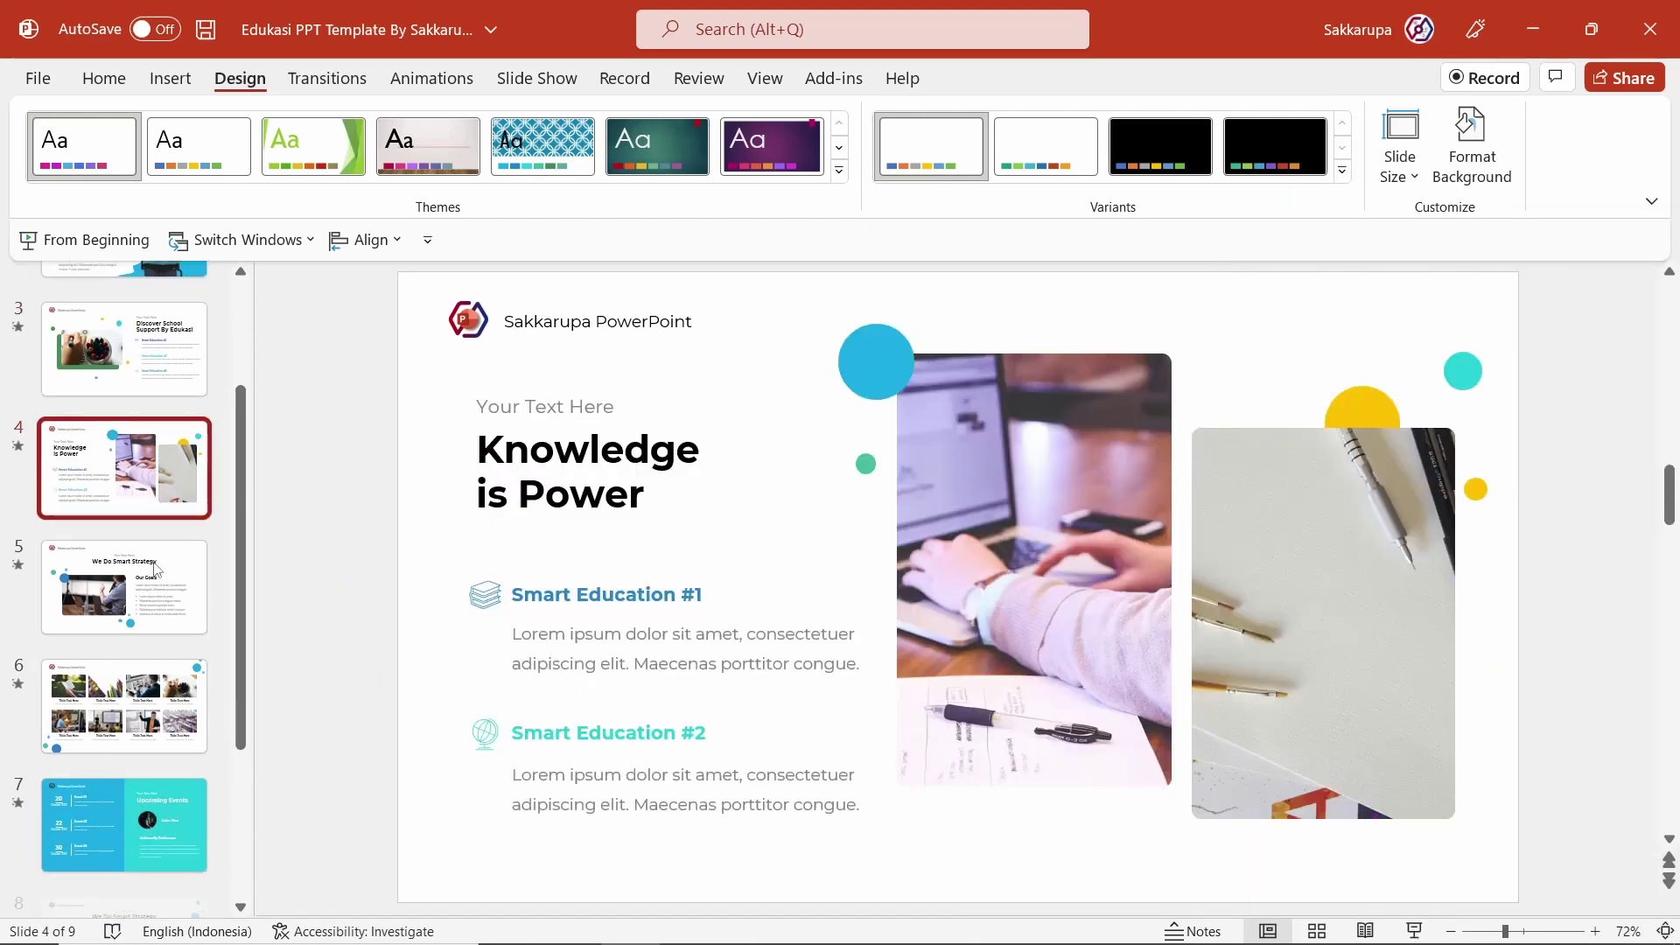
pyautogui.click(155, 729)
pyautogui.scroll(-2, 155, 730)
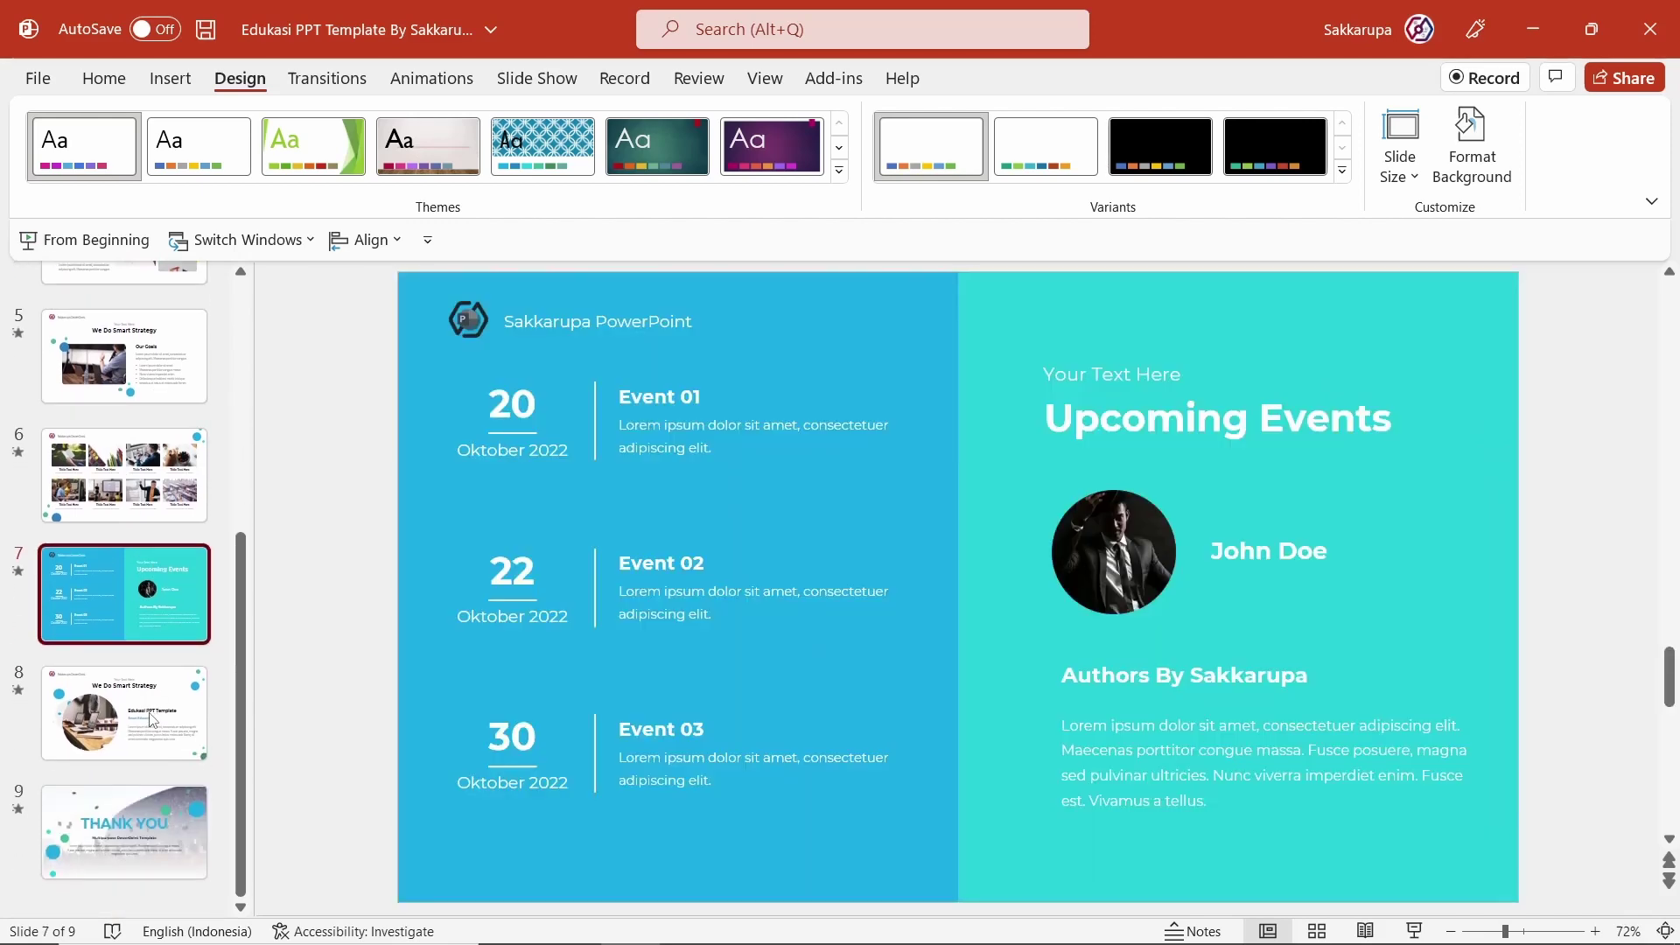
pyautogui.click(154, 717)
pyautogui.scroll(3, 145, 697)
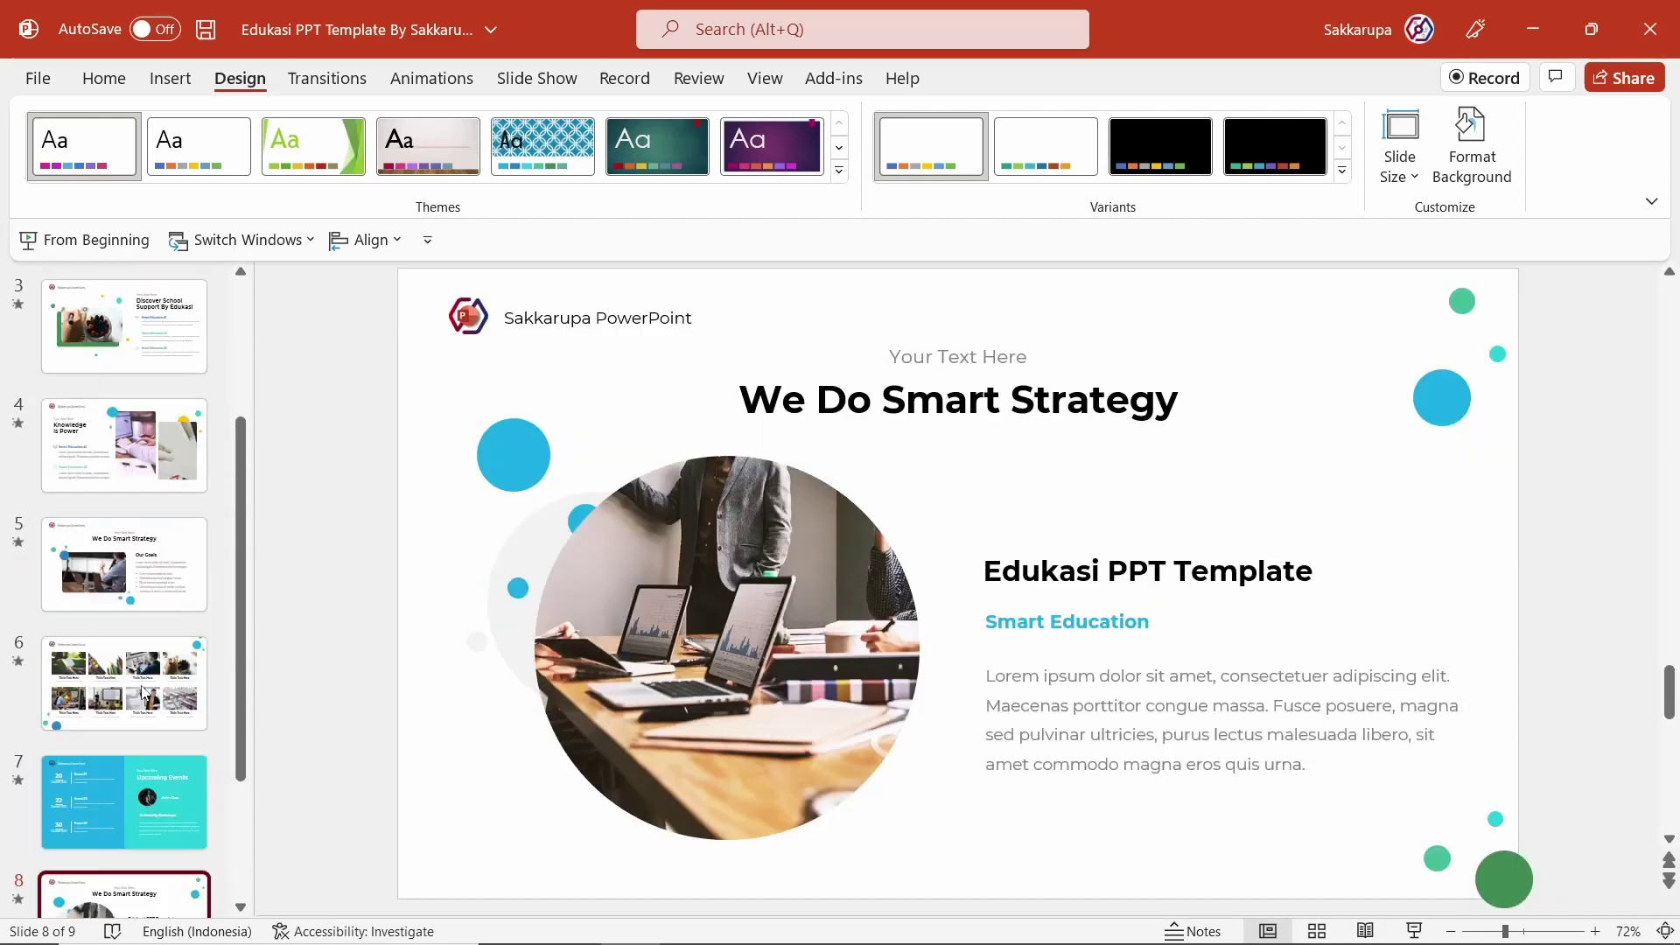
pyautogui.scroll(2, 145, 697)
pyautogui.click(128, 340)
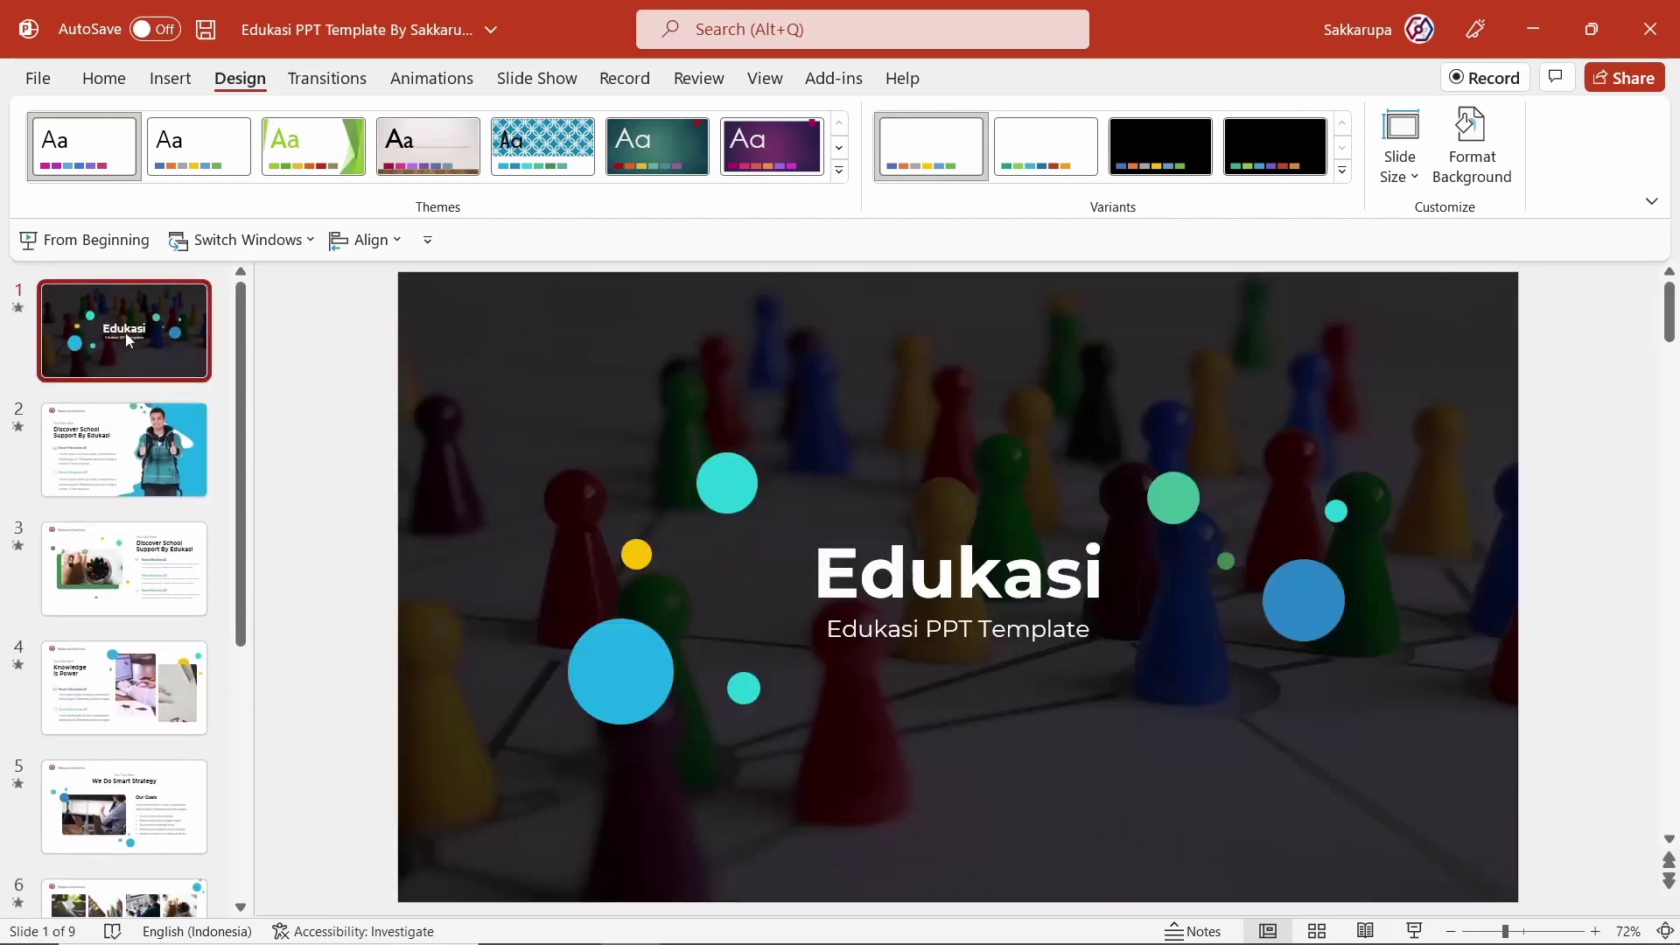
pyautogui.click(160, 464)
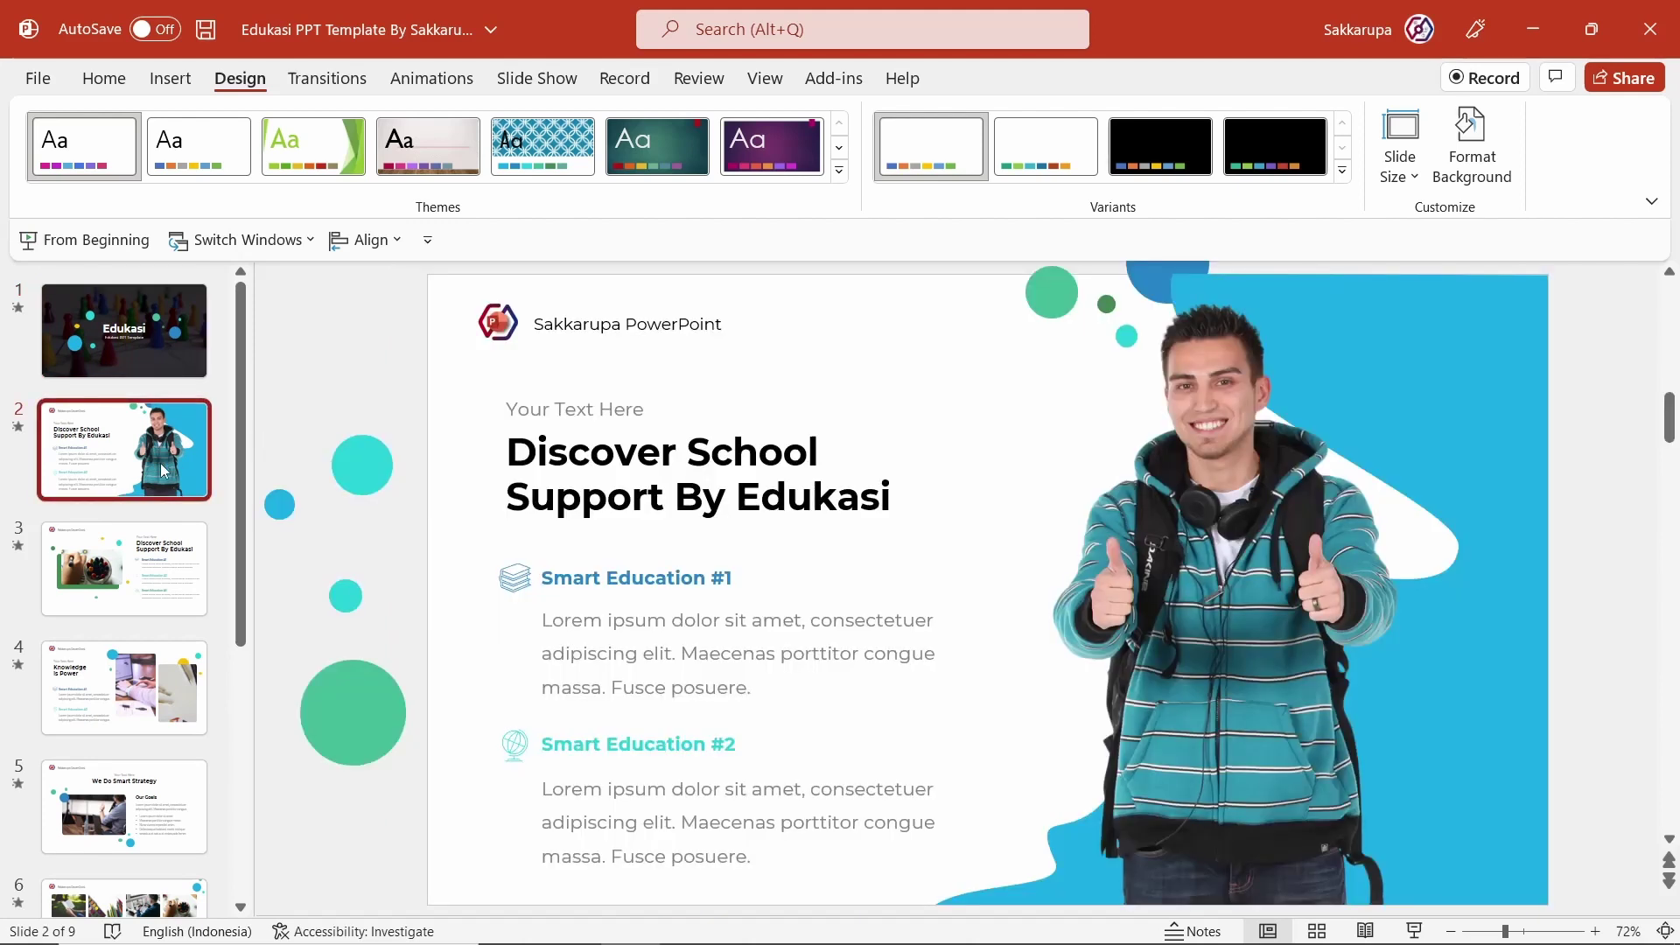